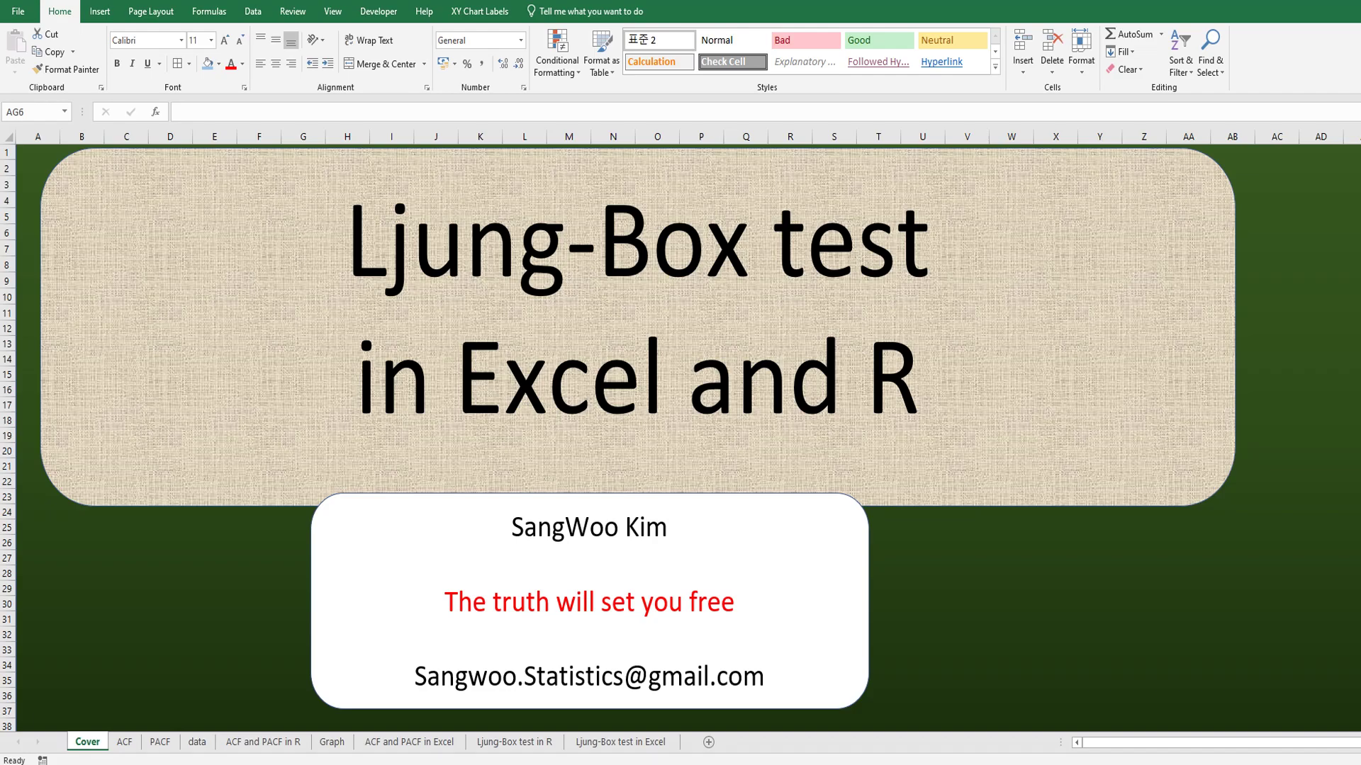
Switch to the 'ACF and PACF in Excel' worksheet with the autocorrelation values
left_click(418, 744)
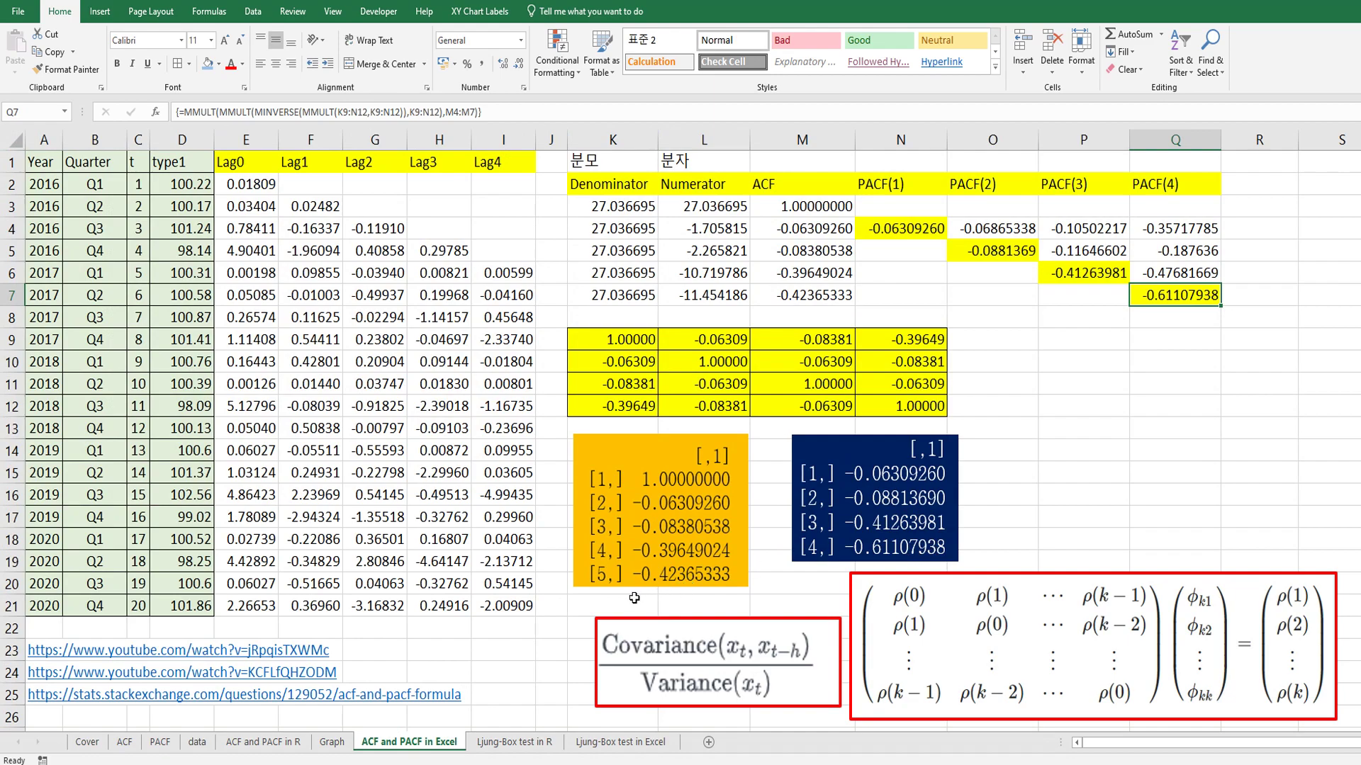
Switch to the 'Ljung-Box test in R' worksheet with the Box.test results for lags 1–4
left_click(515, 743)
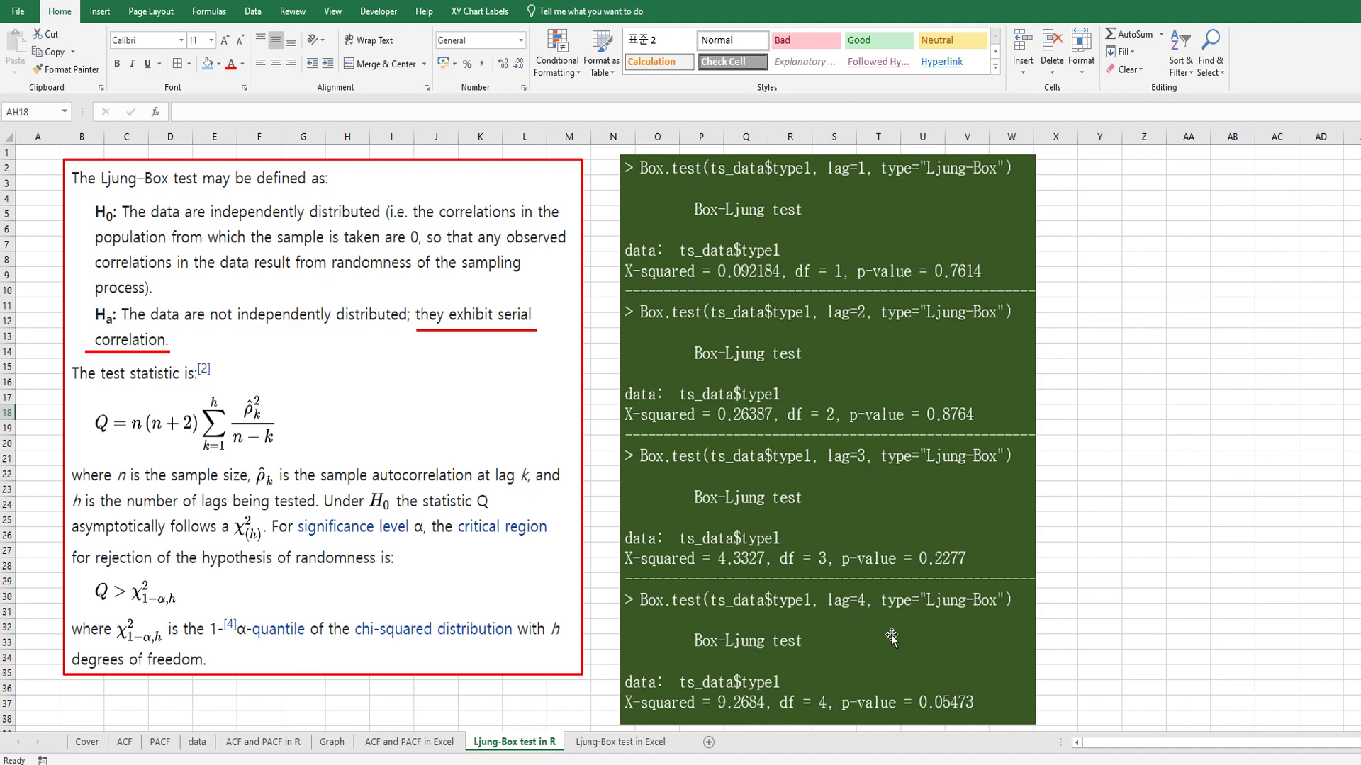
Review the type1 values and R results, then open the 'Ljung-Box test in Excel' sheet
left_click(379, 744)
left_click_drag(170, 185, 184, 583)
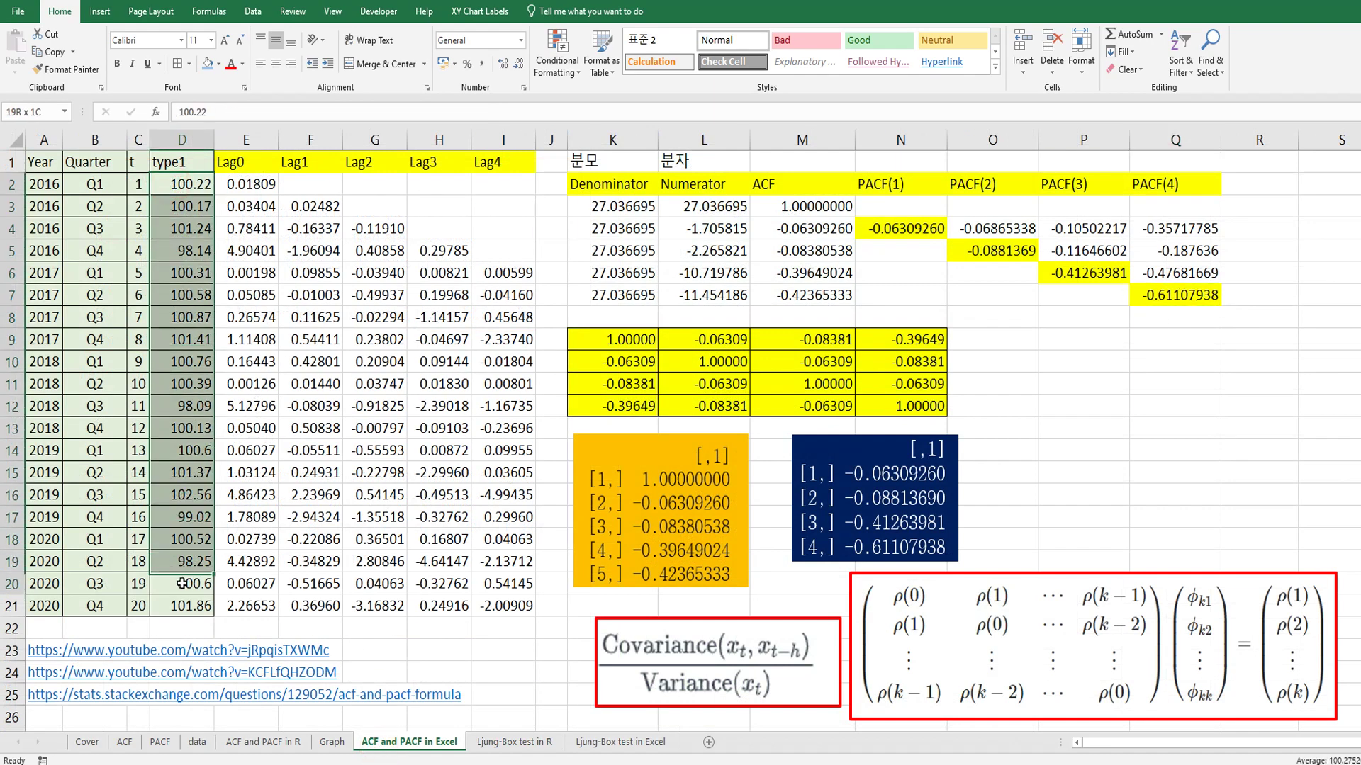
left_click(514, 743)
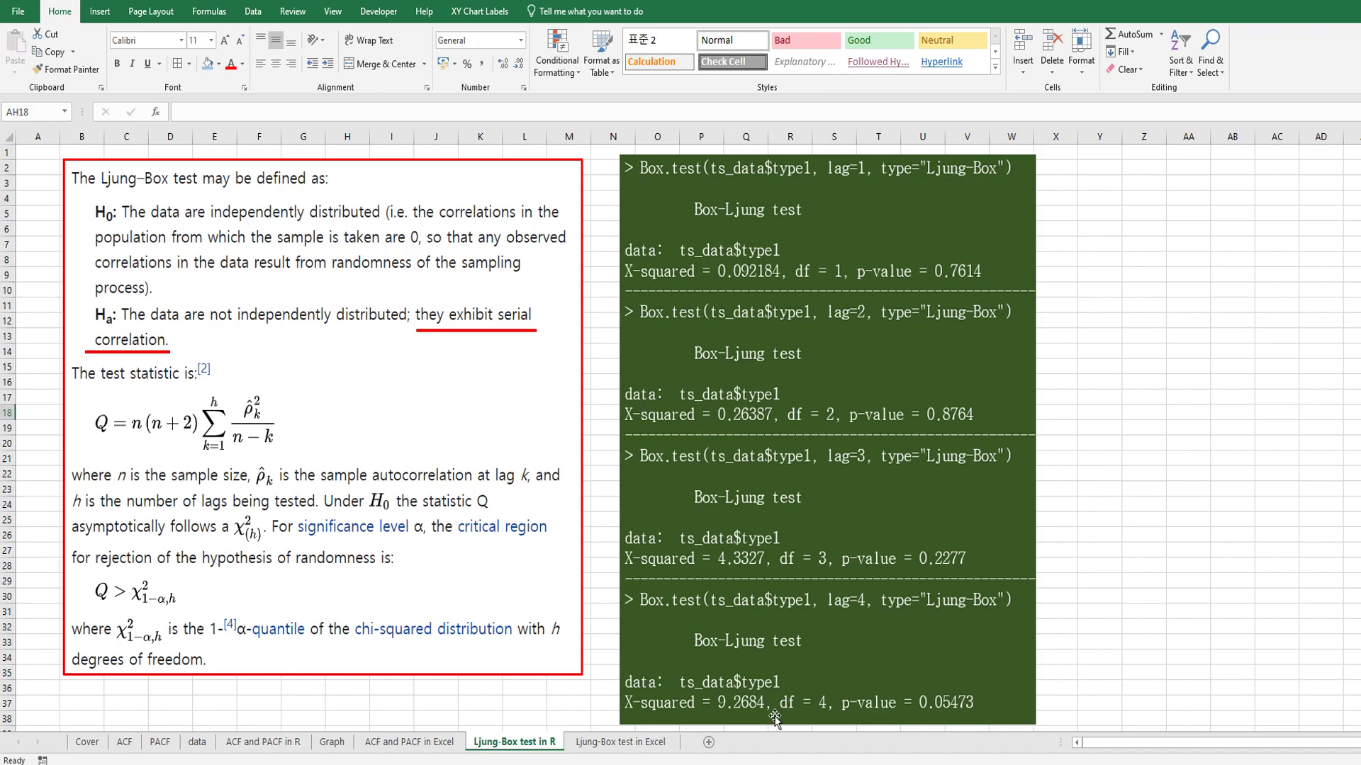
left_click(633, 745)
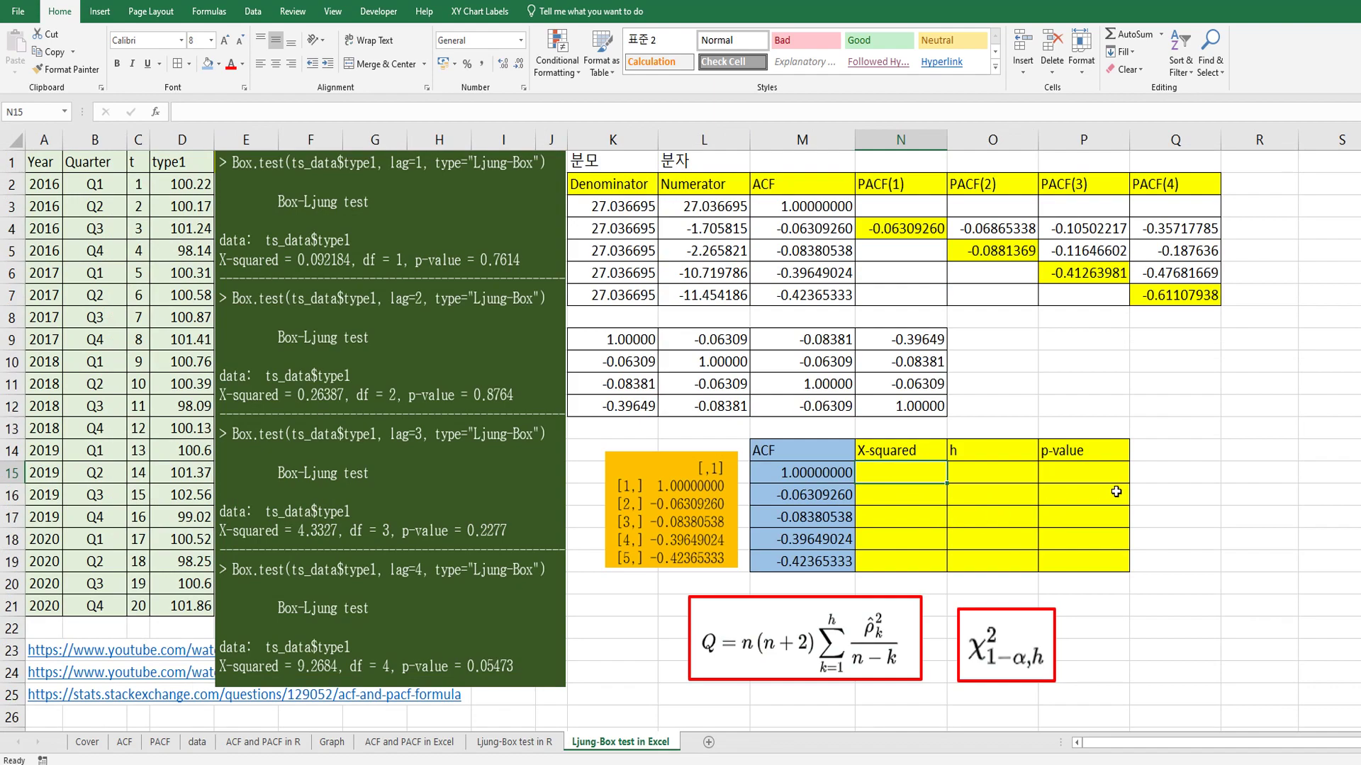
Enter =20*22*M16^2/19 in N16, giving the lag-1 Q statistic 0.092184
left_click(901, 522)
left_click(903, 494)
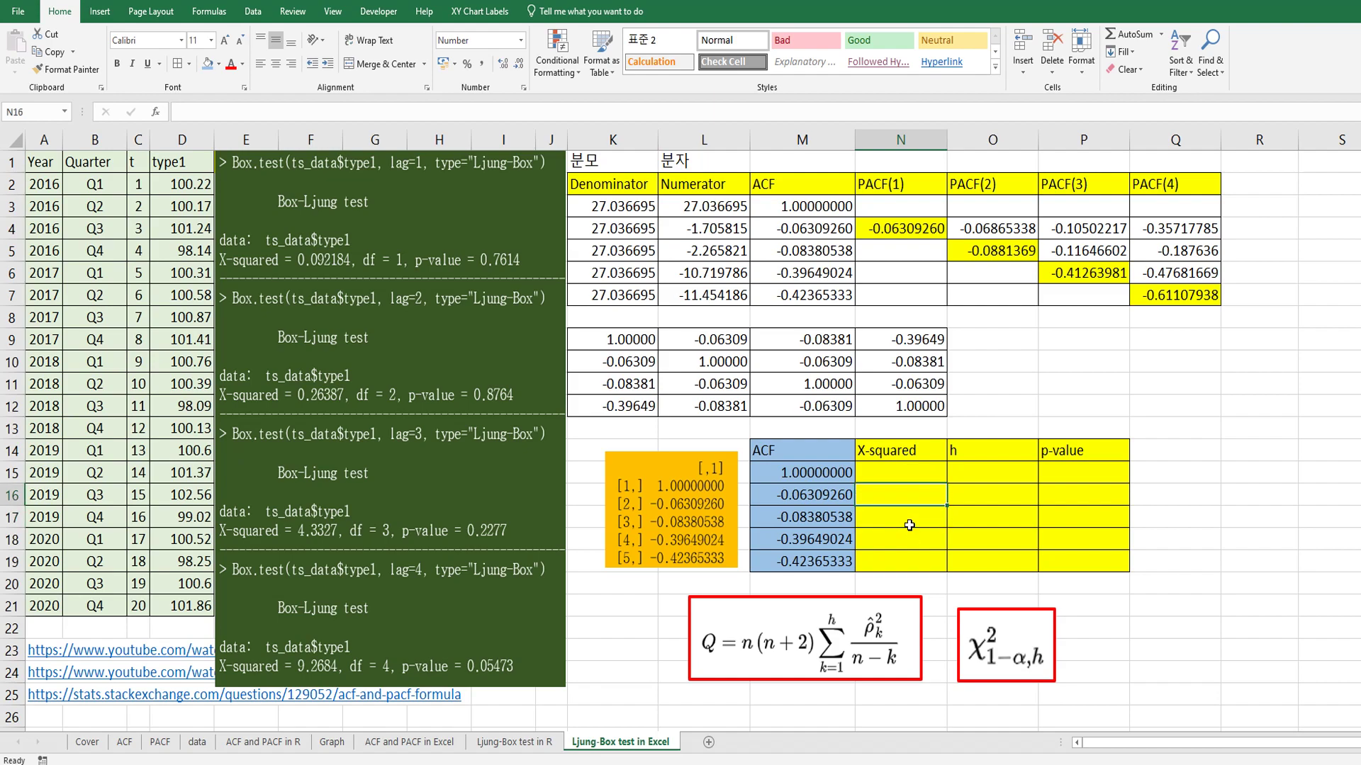
type("=")
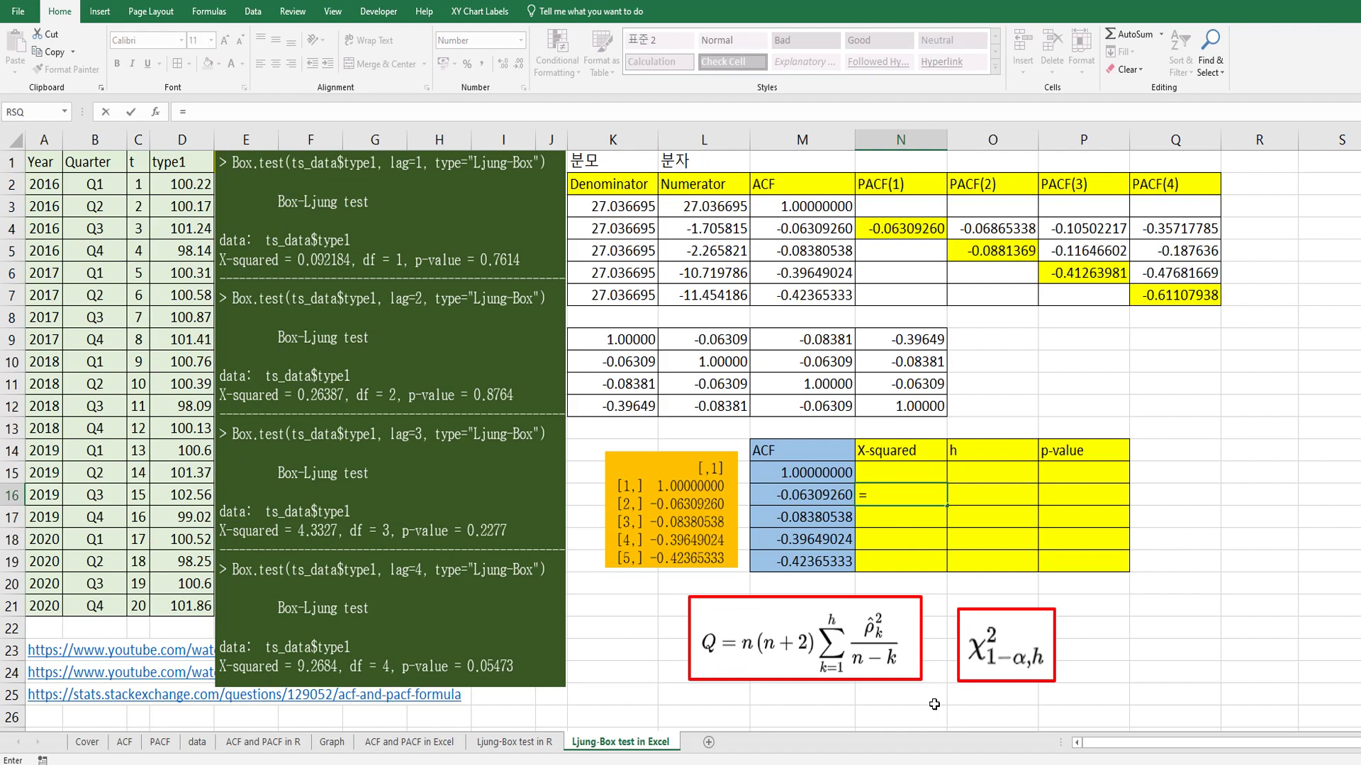
type("20")
type("*22")
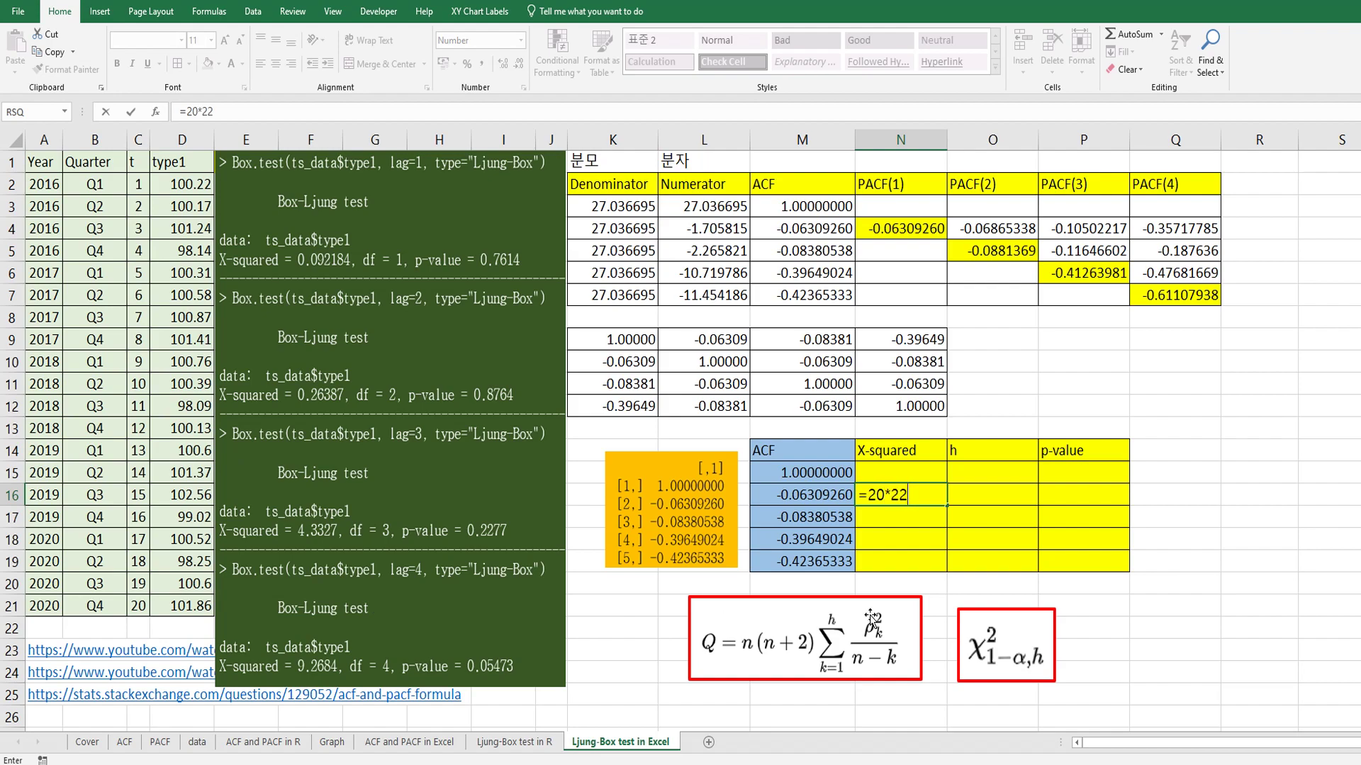
type("*")
key("Left")
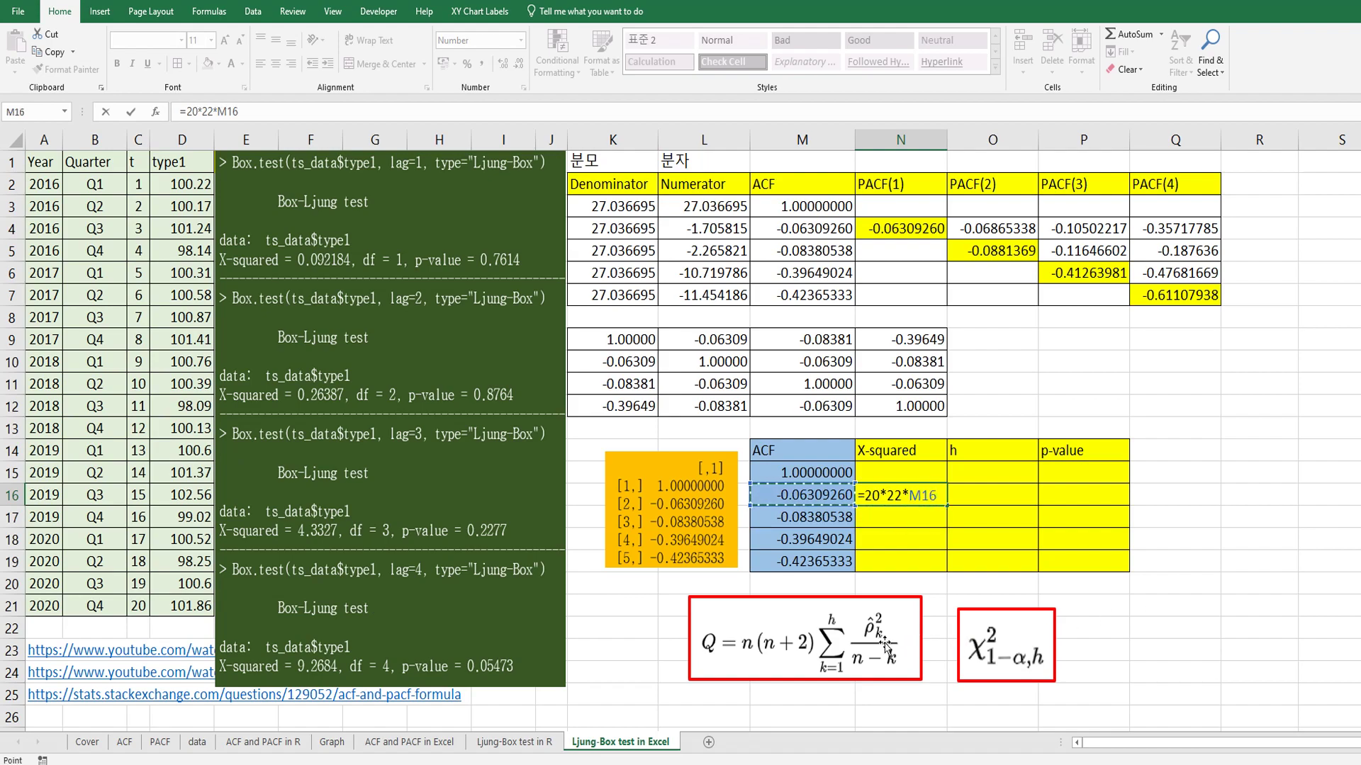
type("^2")
type("/(")
type("19")
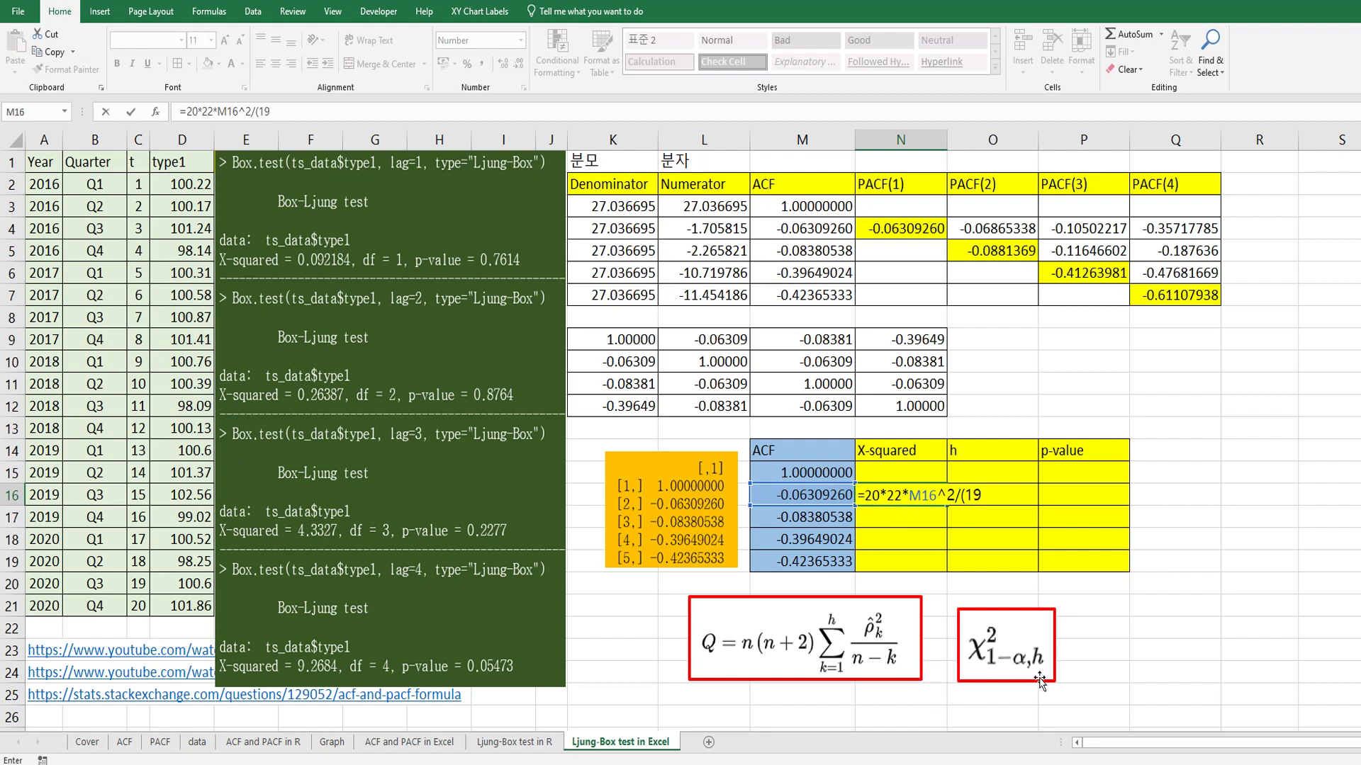
key("Return")
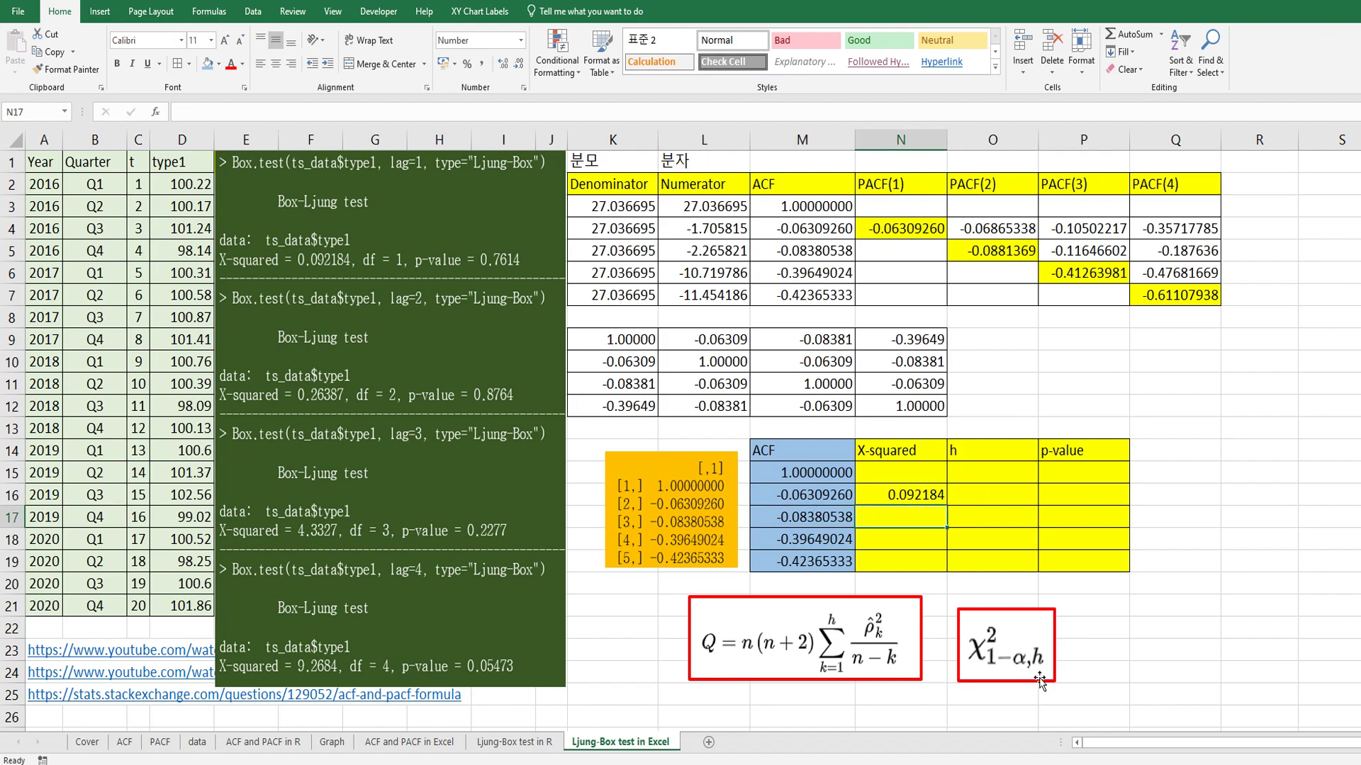
type("=")
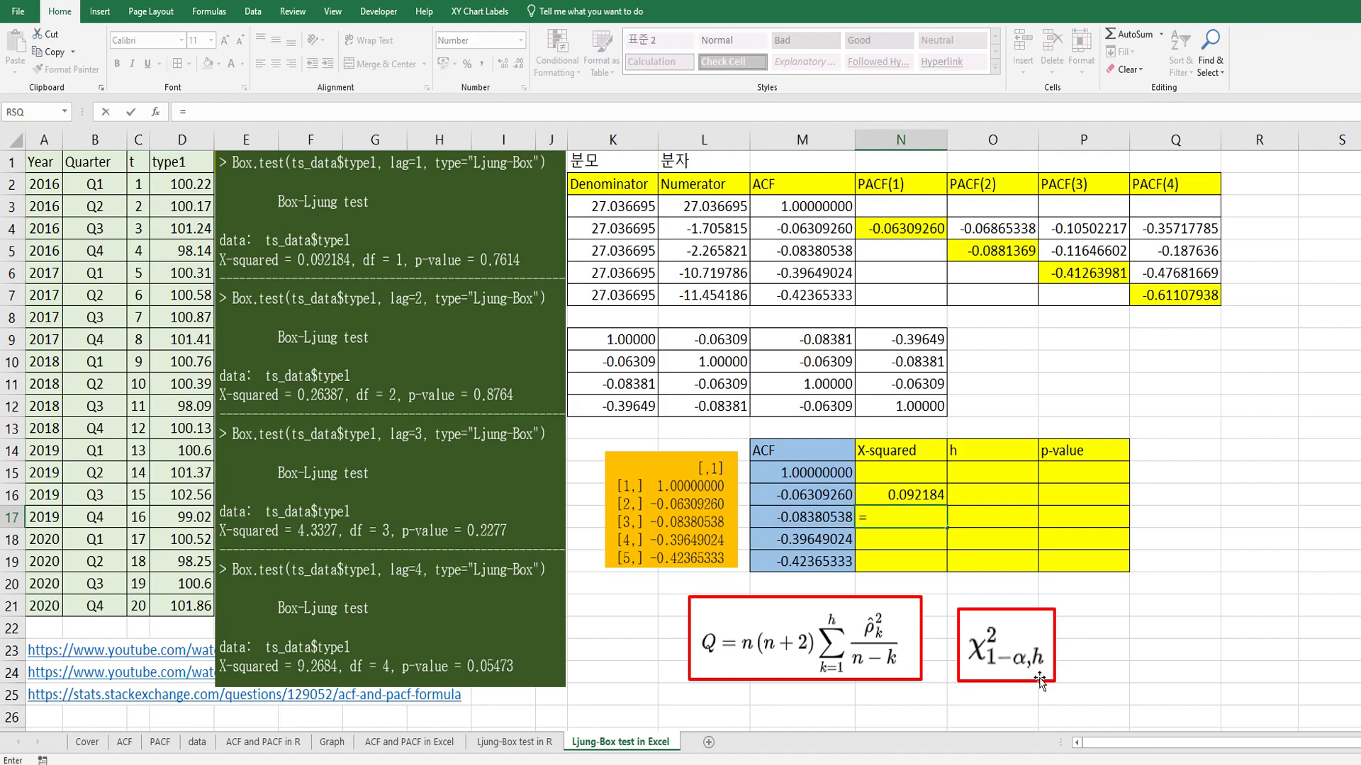
Add the cumulative lag-2 Q statistic in N17 from N16 and M17, giving 0.263866
key("Up")
type("+")
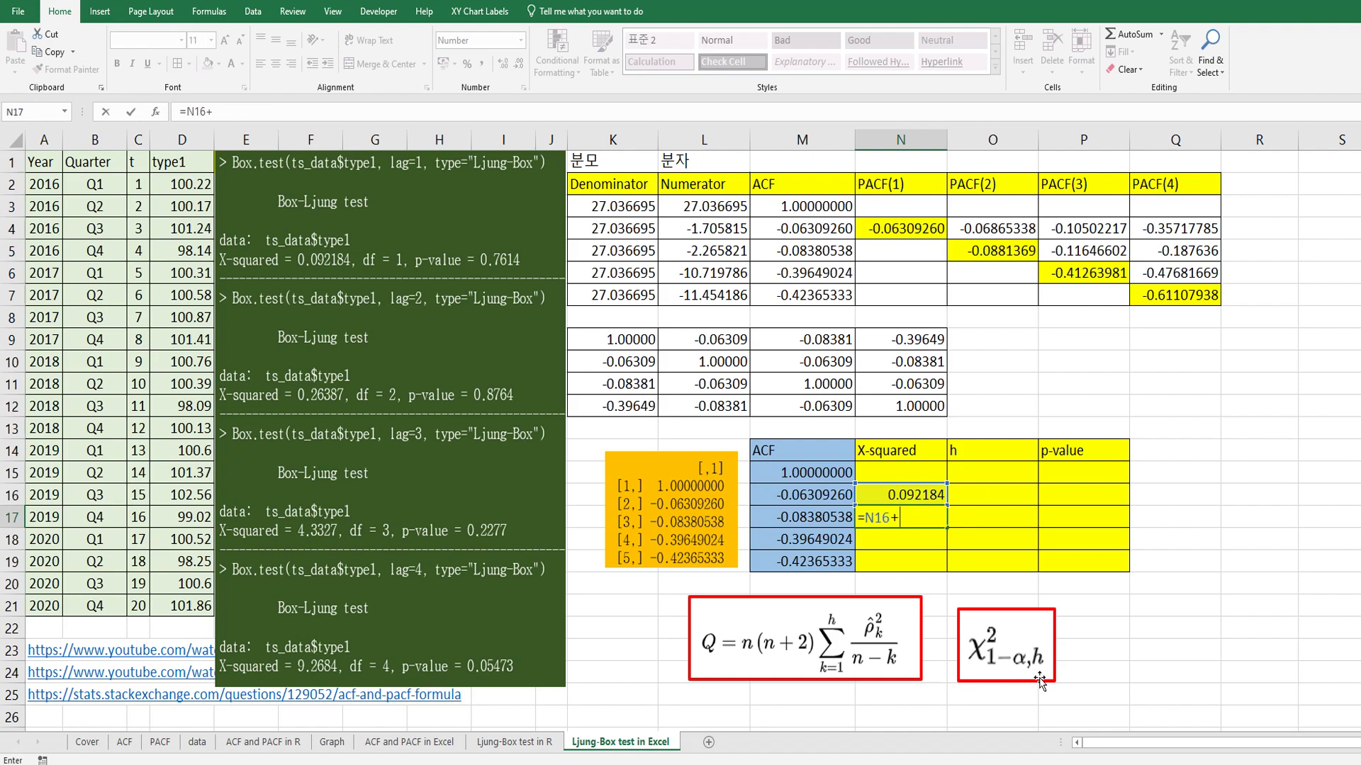
type("20")
type("*22")
type("*")
key("Left")
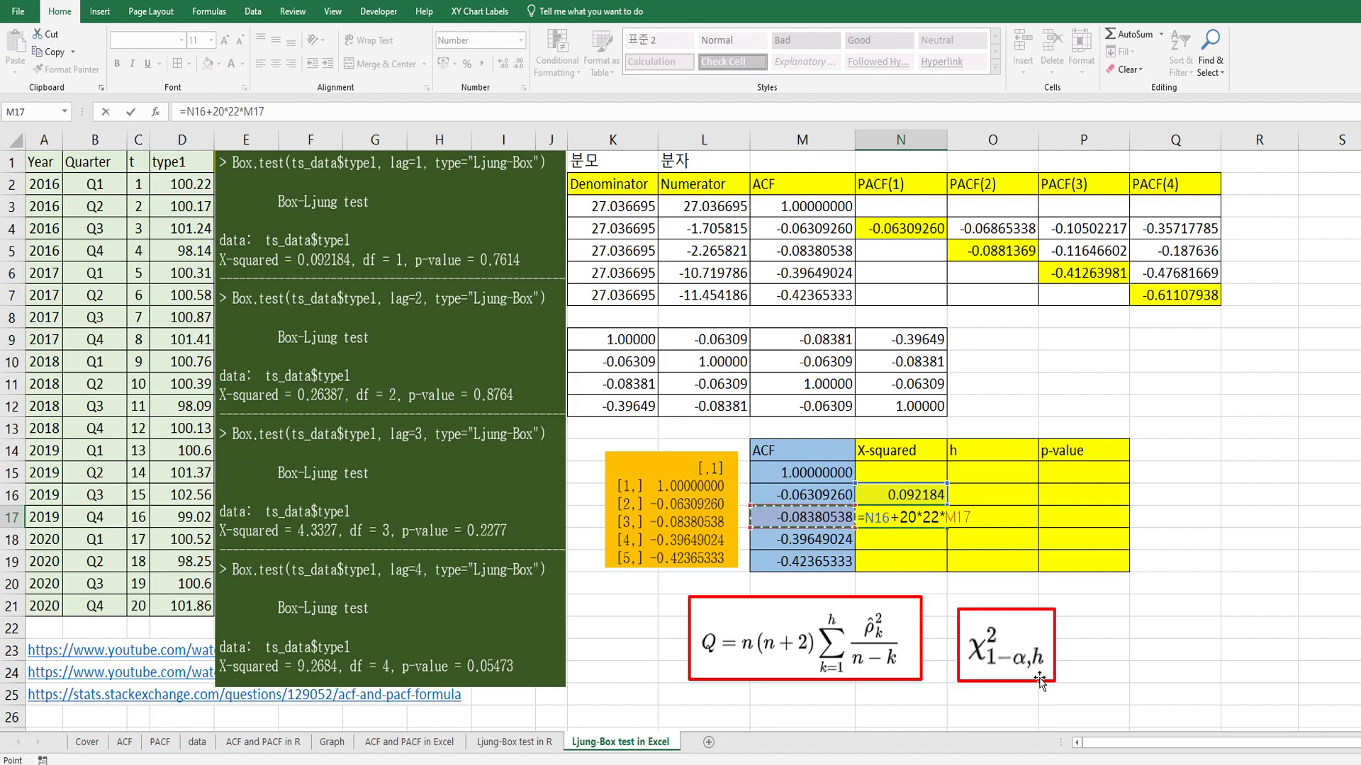
type("^2")
type("/")
type("18")
key("Return")
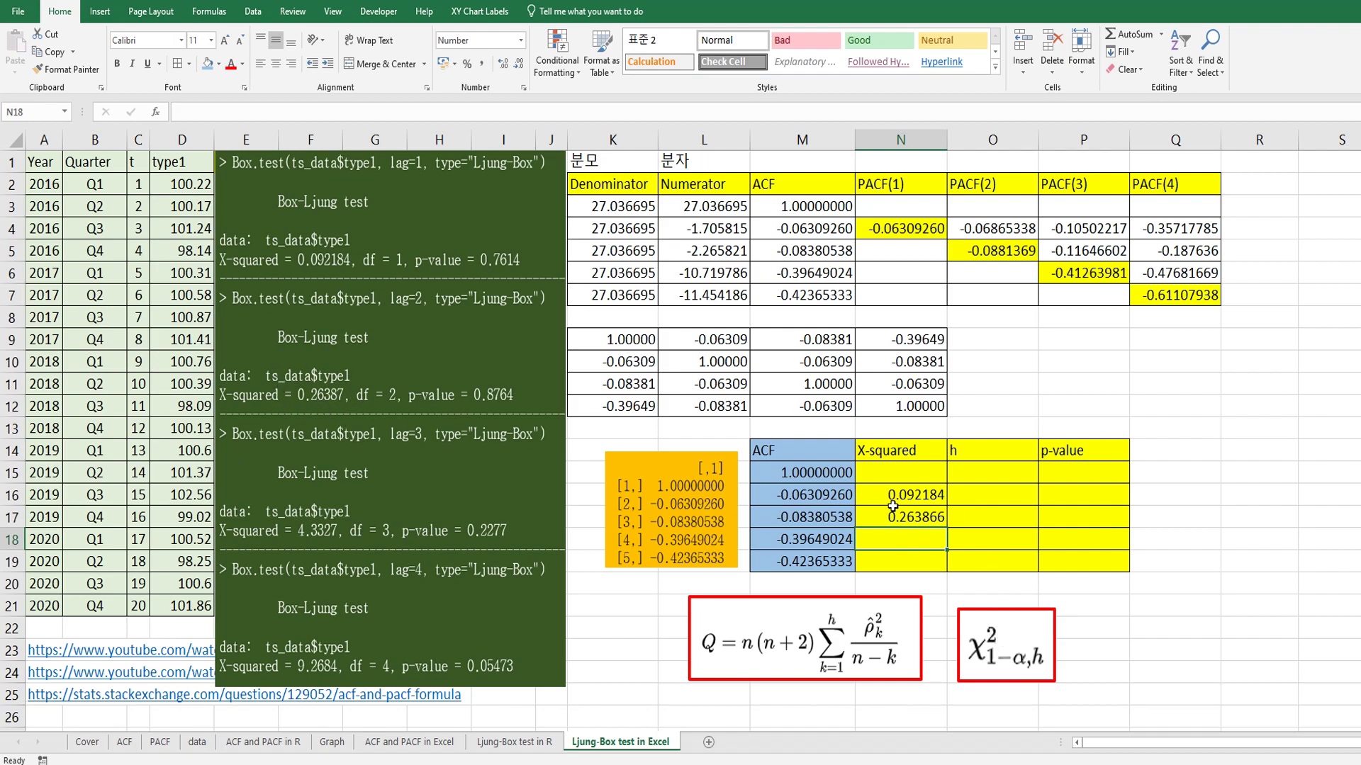
type("=")
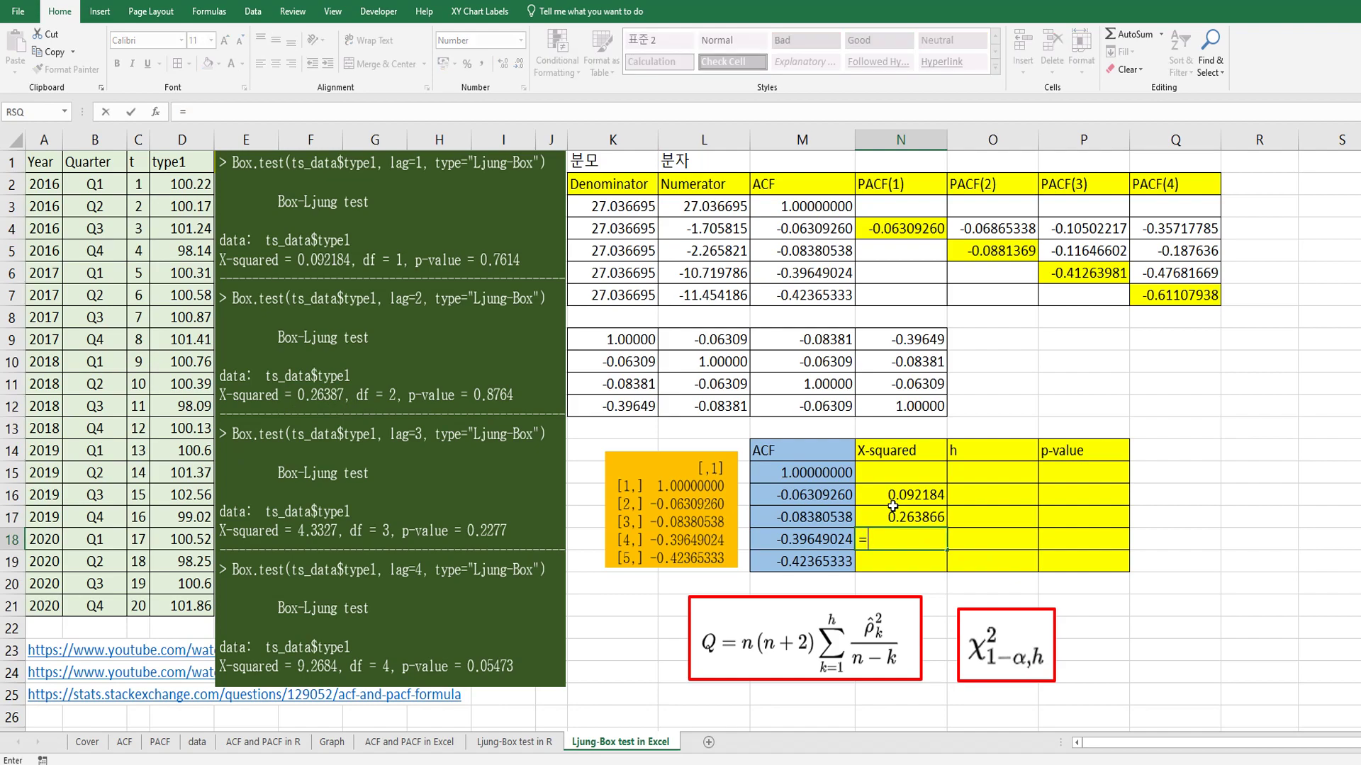
Enter =N17+20*22*M18^2/17 in N18, giving the lag-3 Q statistic 4.332688
left_click(891, 506)
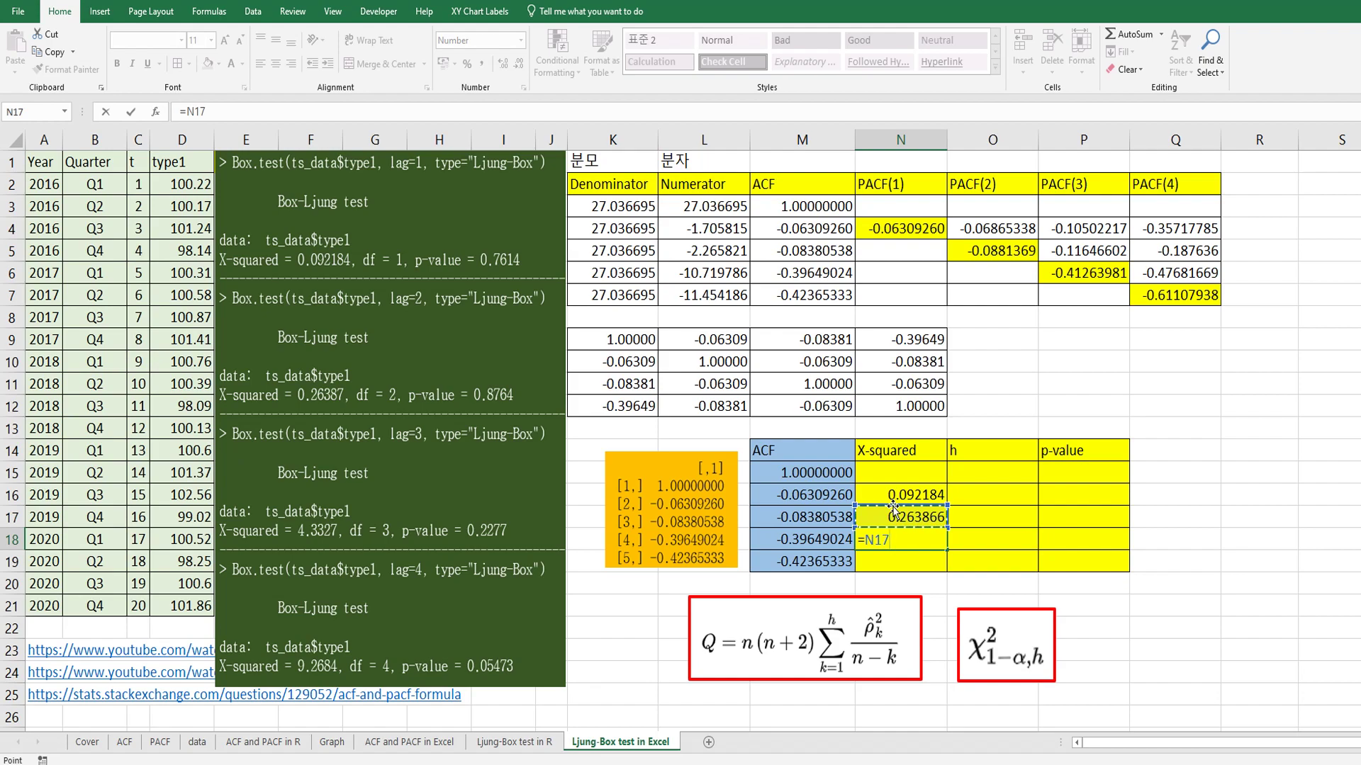
type("+2")
type("0*22")
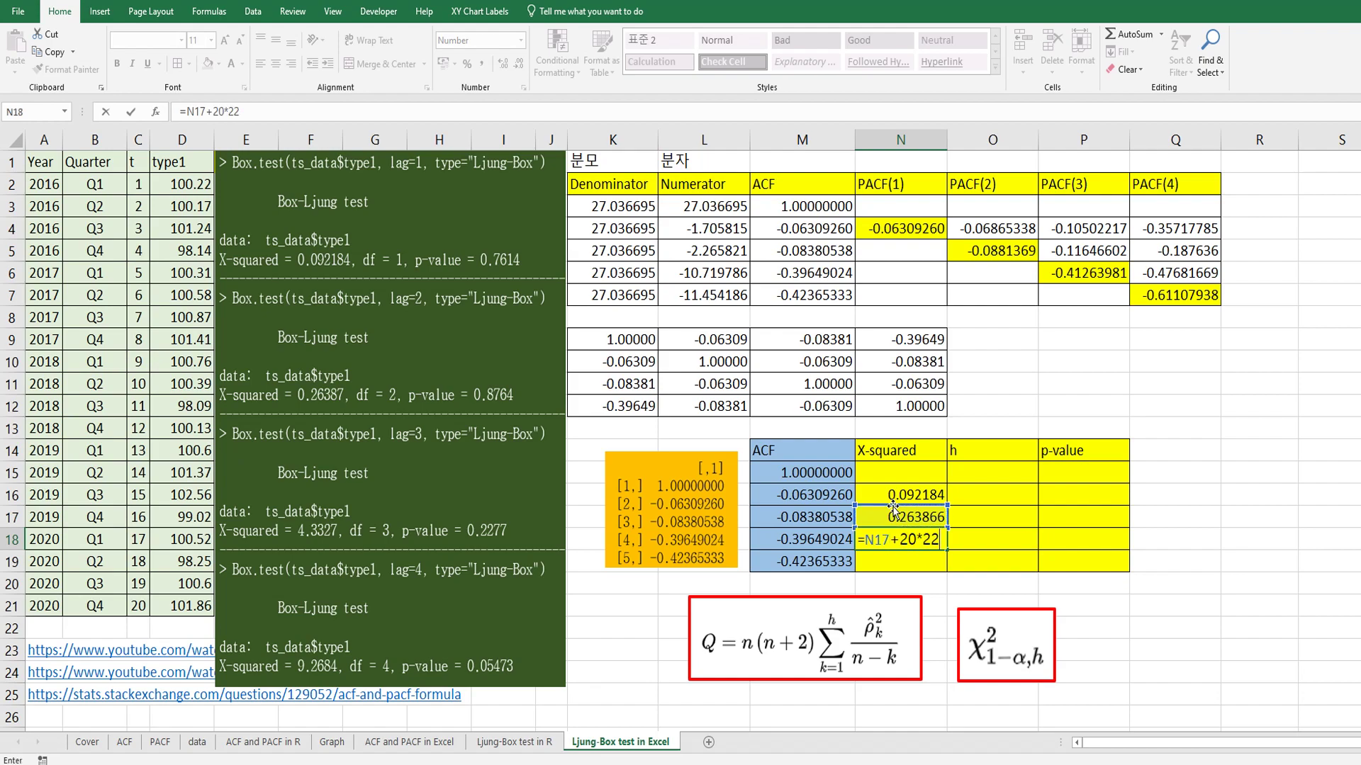
type("*")
key("Down")
key("Left")
key("Up")
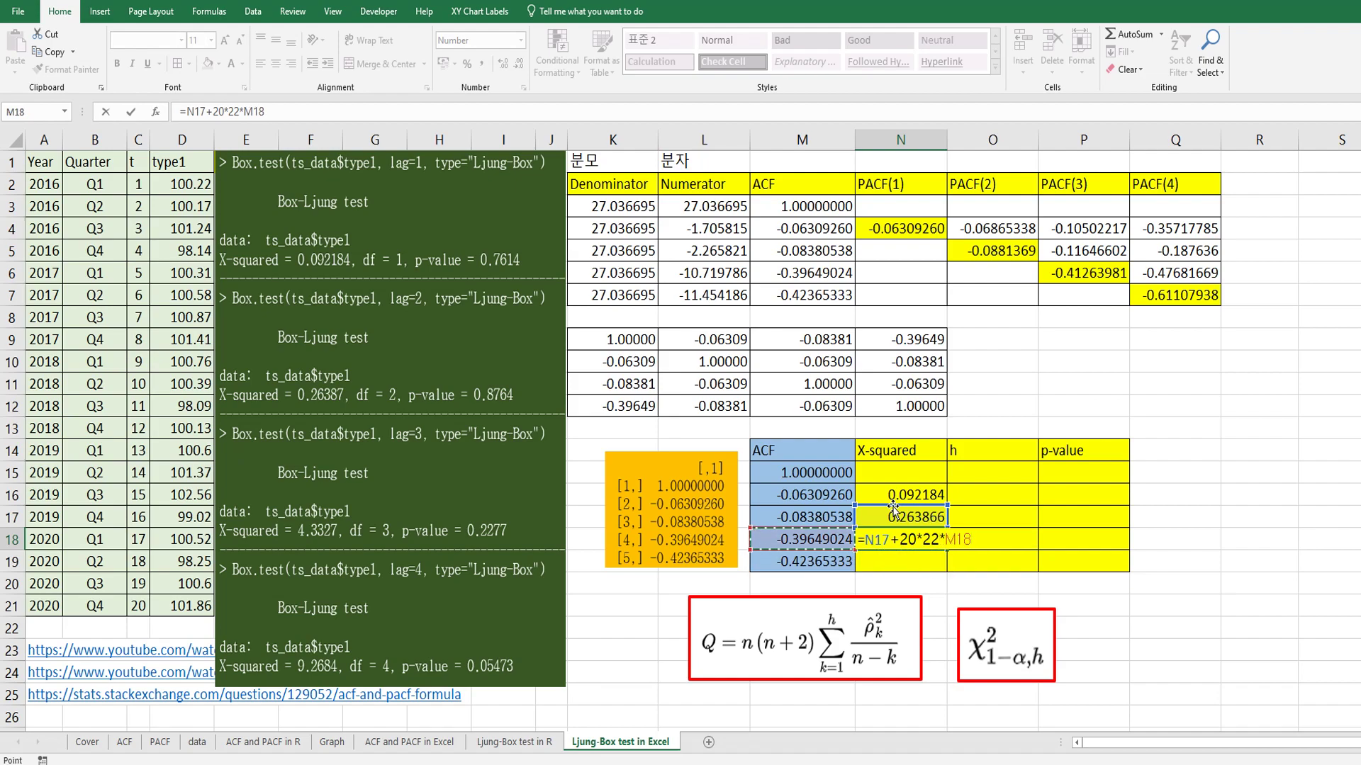
type("^21")
type("7")
key("BackSpace")
key("BackSpace")
type("/17")
key("Return")
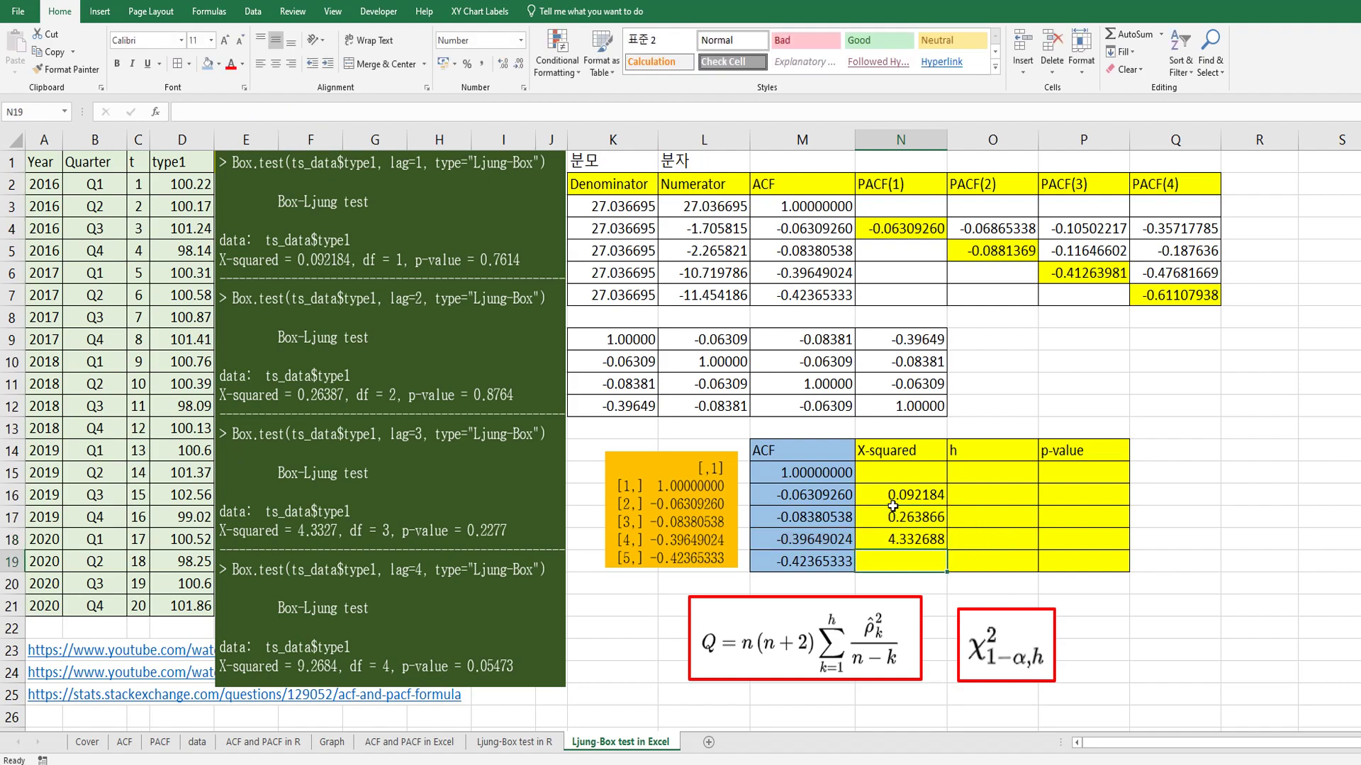
type("=")
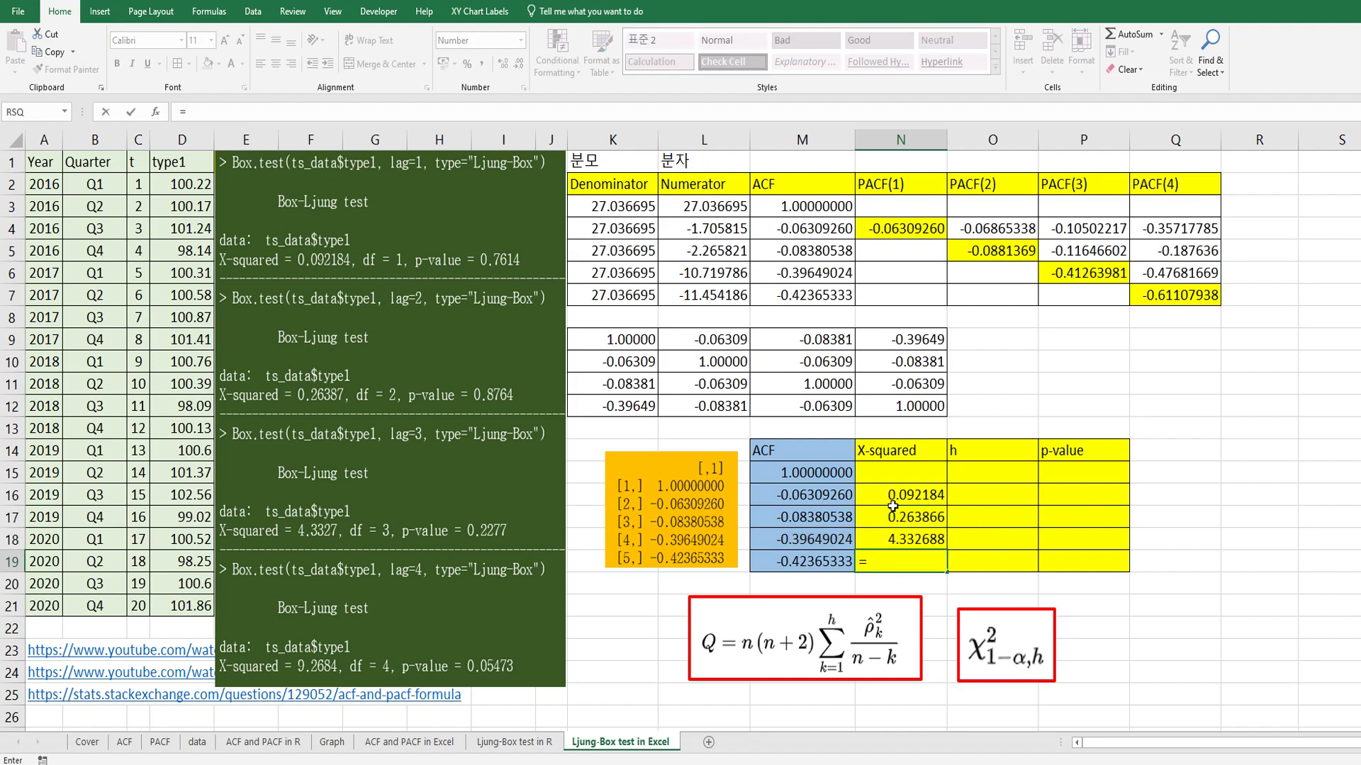
Enter =N18+20*22*M19^2/16 in N19, giving the lag-4 Q statistic 9.268447
key("Up")
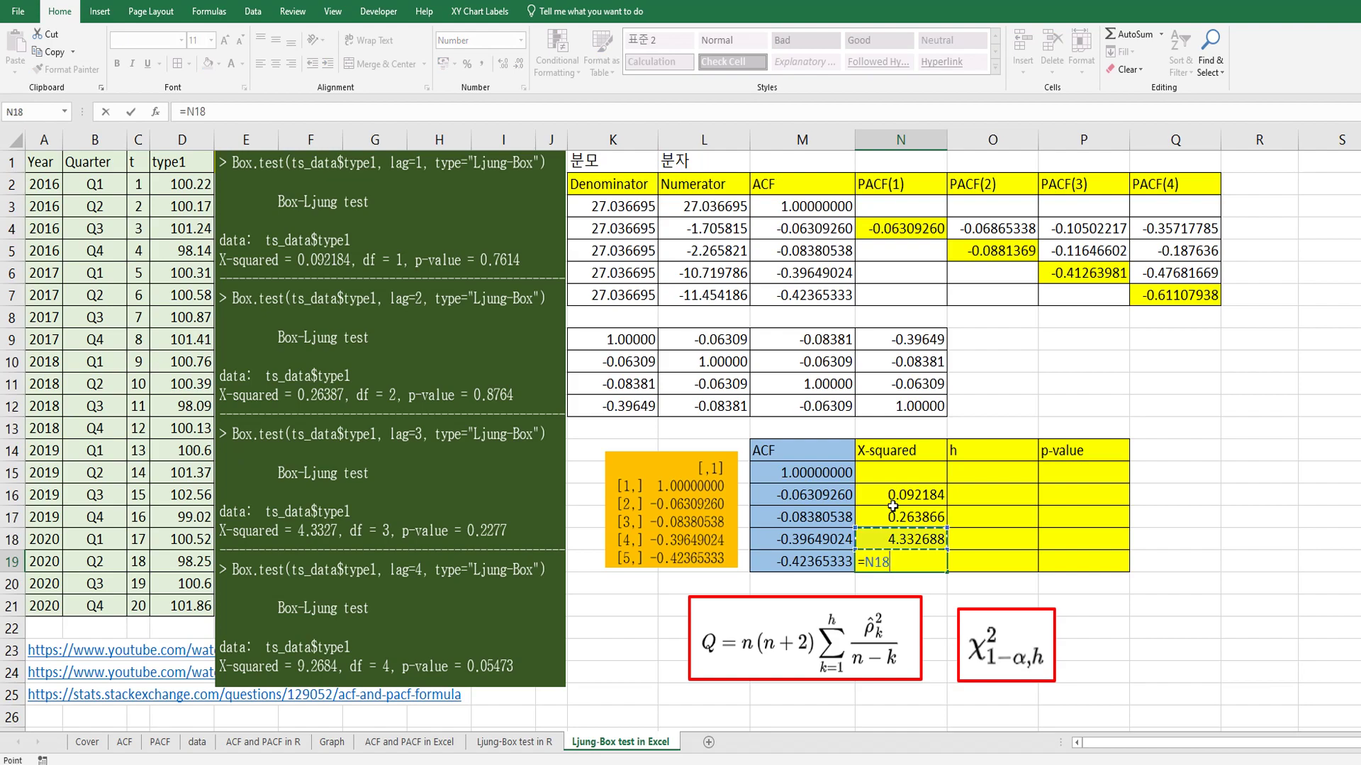
type("+")
type("20*22")
type("*")
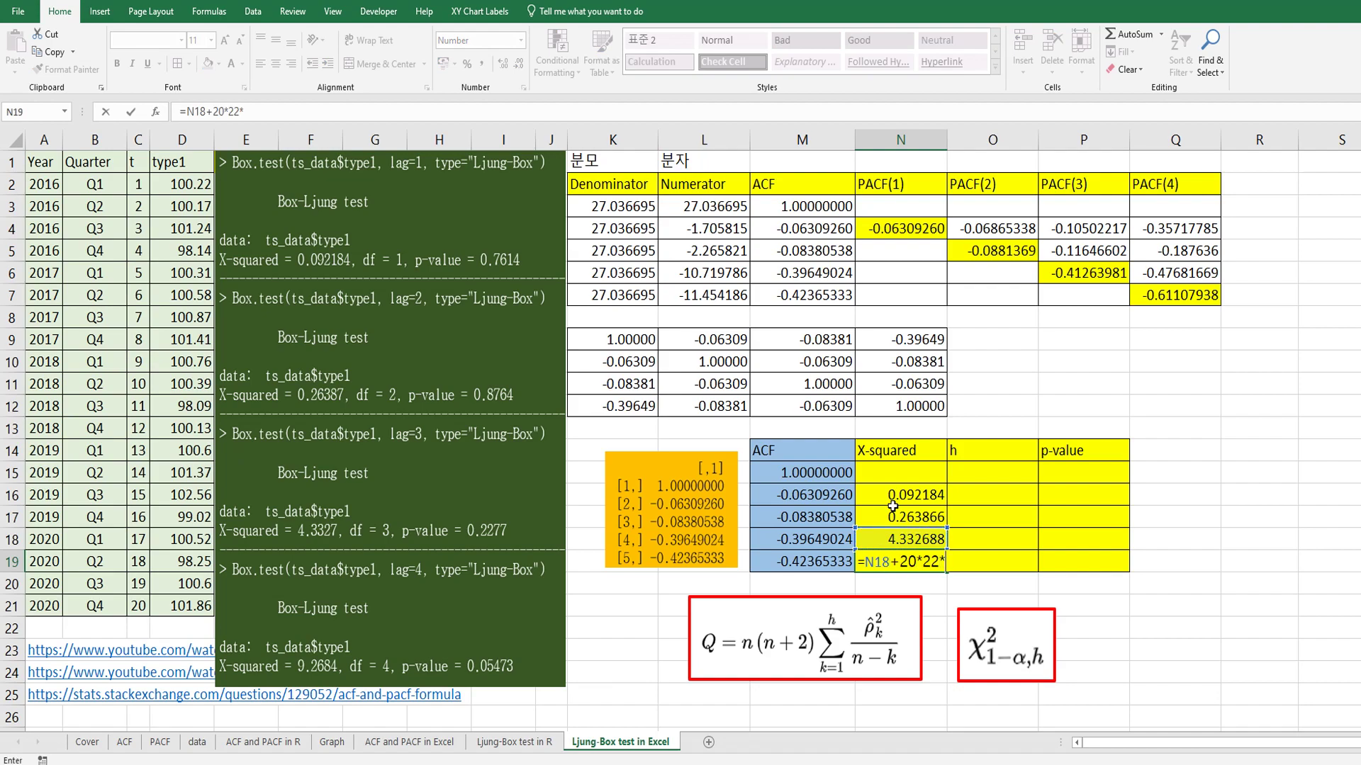
key("Left")
type("^2")
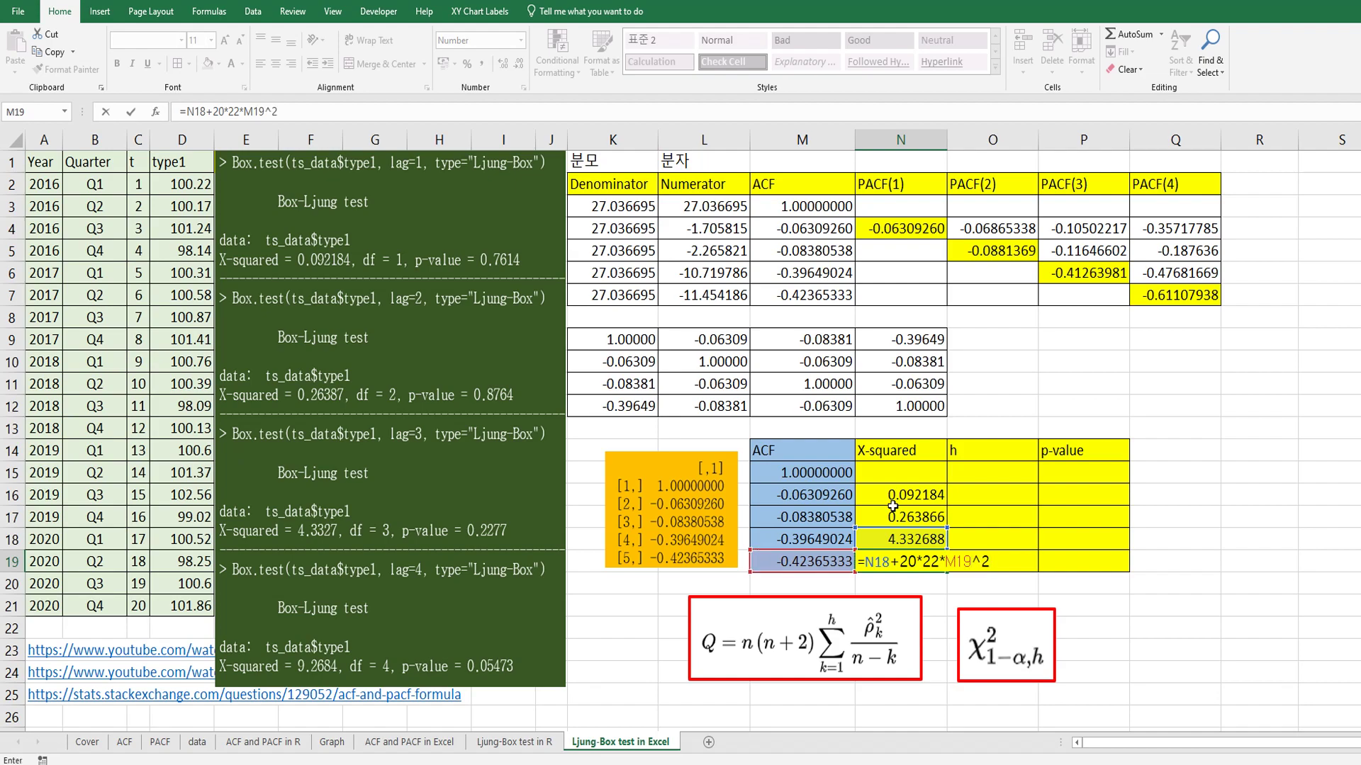
type("/16")
key("Return")
key("Up")
key("Up")
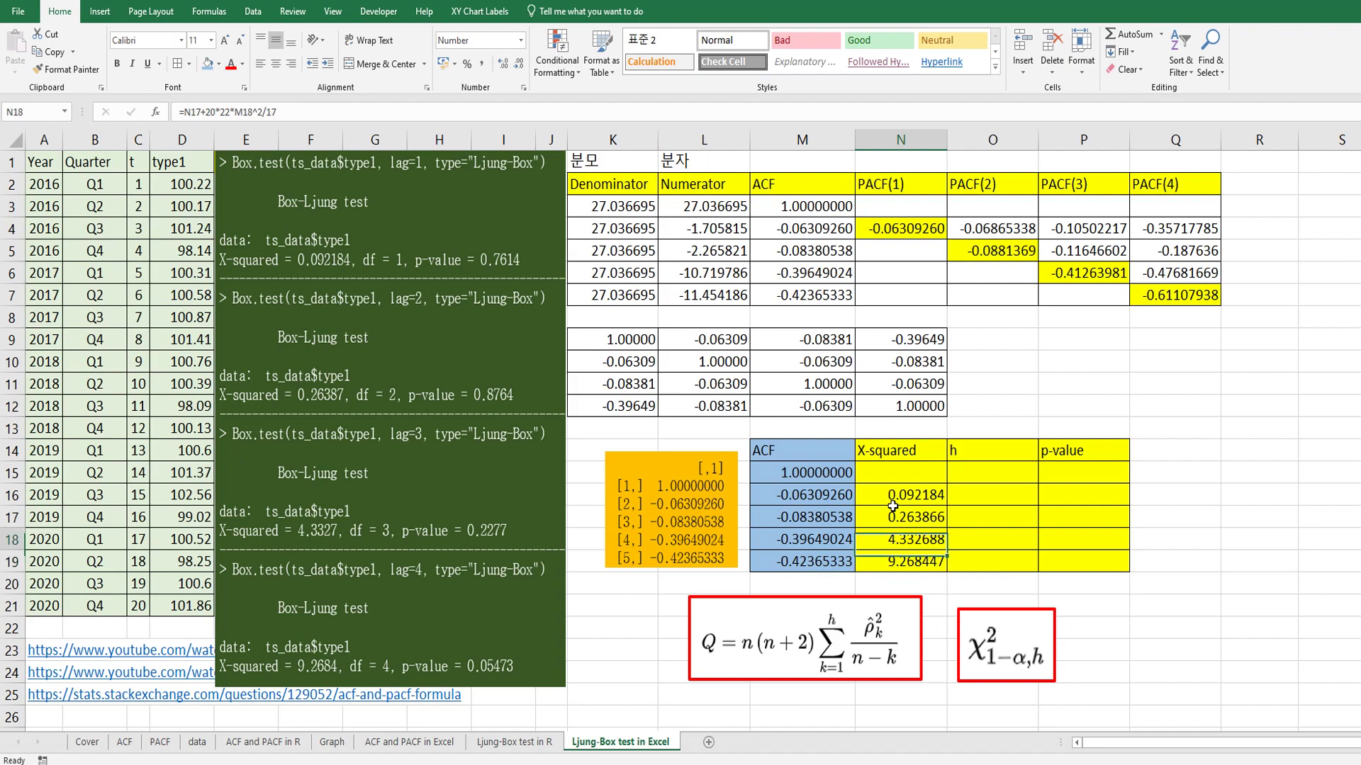
key("Up")
key("Up")
key("Right")
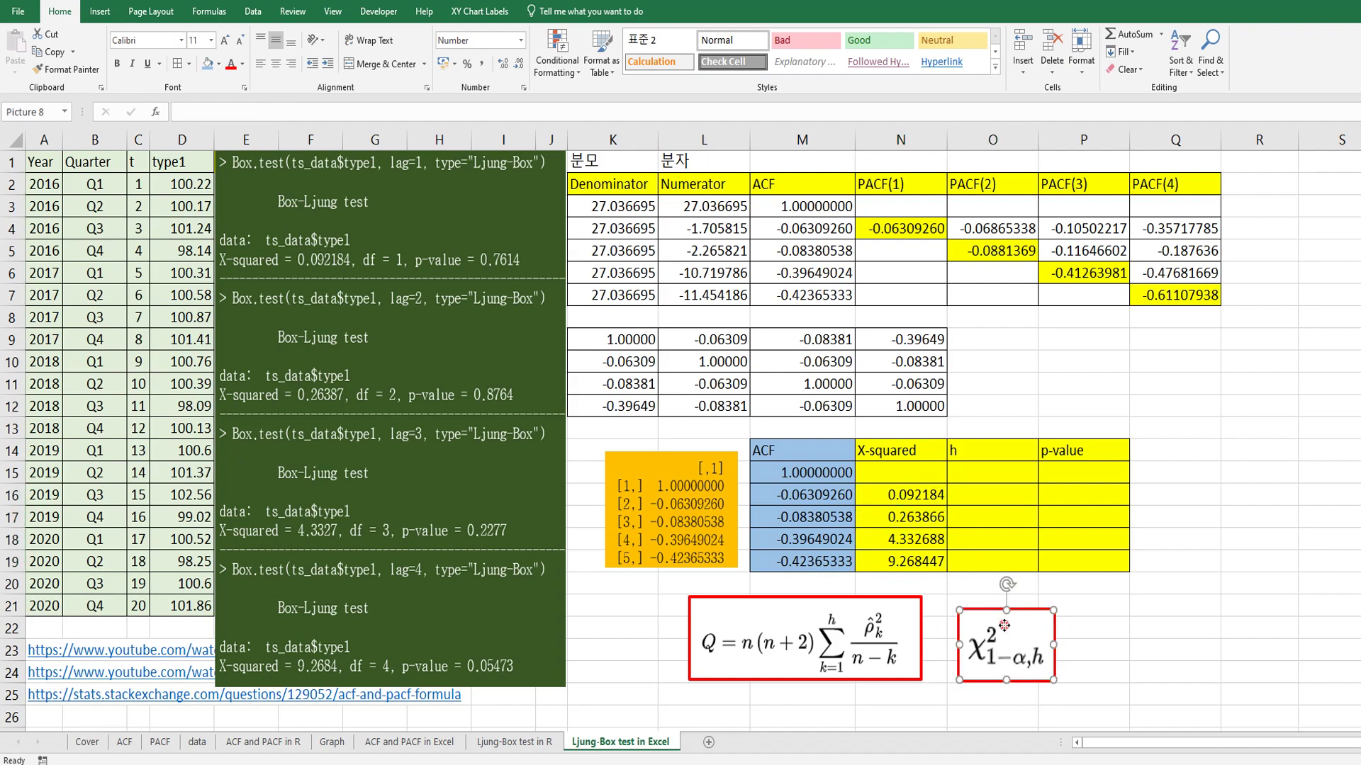
Fill the h cells O16:O19 with lags 1, 2, 3 and 4
left_click_drag(1005, 629, 994, 623)
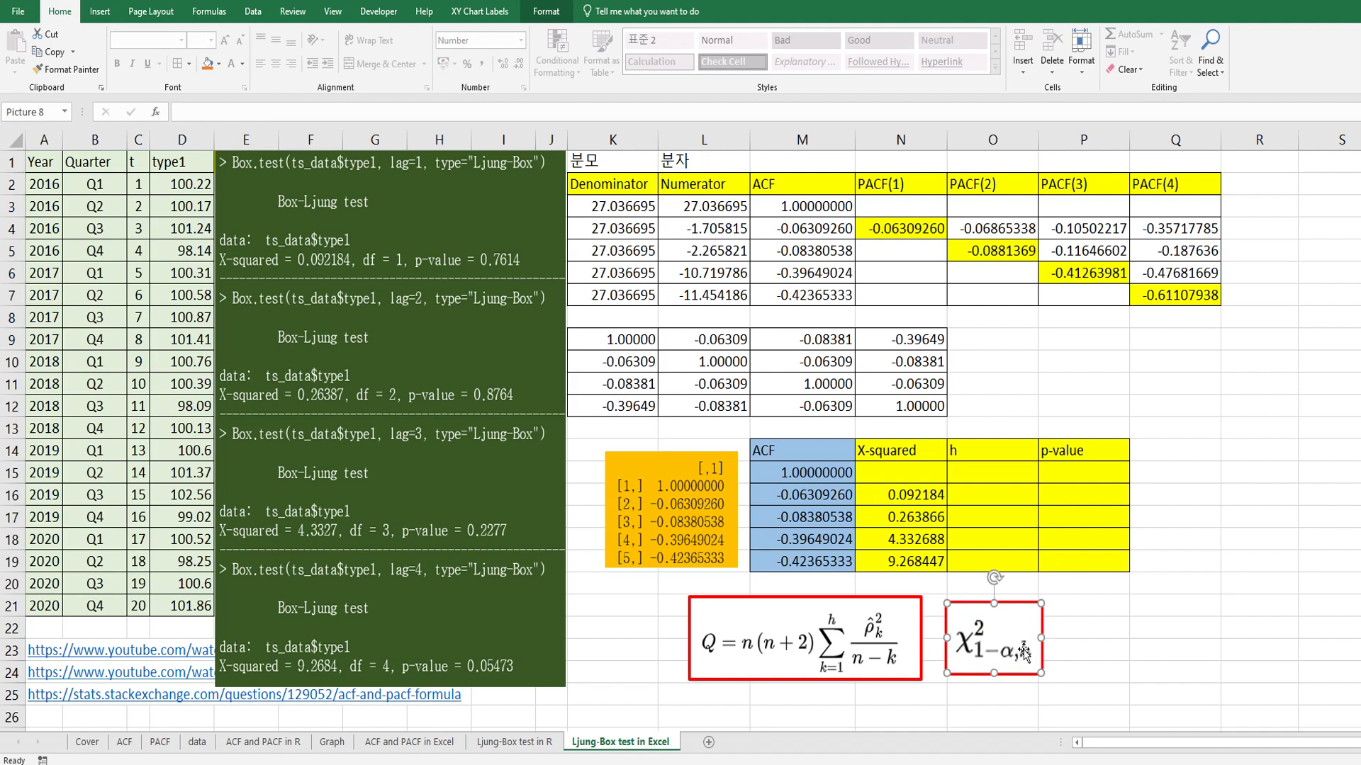
left_click(988, 500)
type("1")
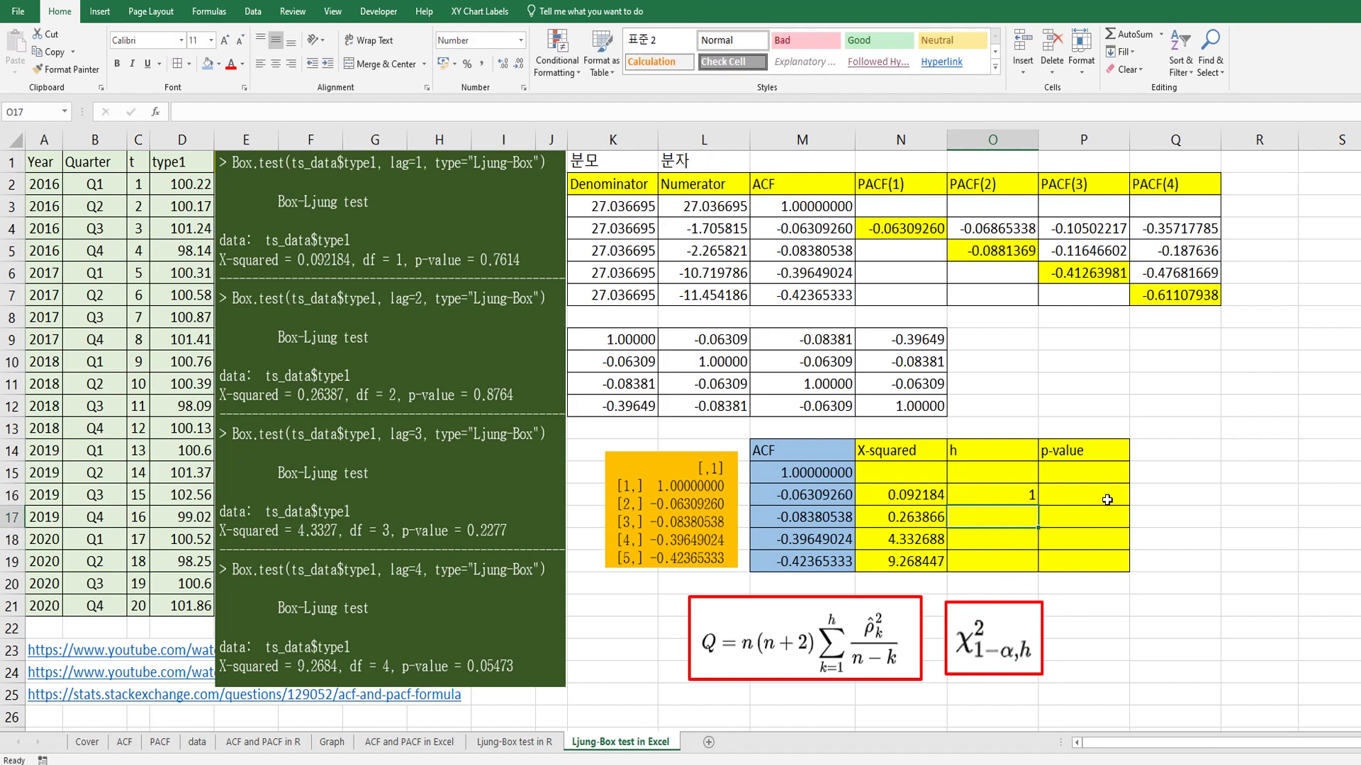
type("2")
key("Return")
type("3")
key("Return")
type("4")
key("Return")
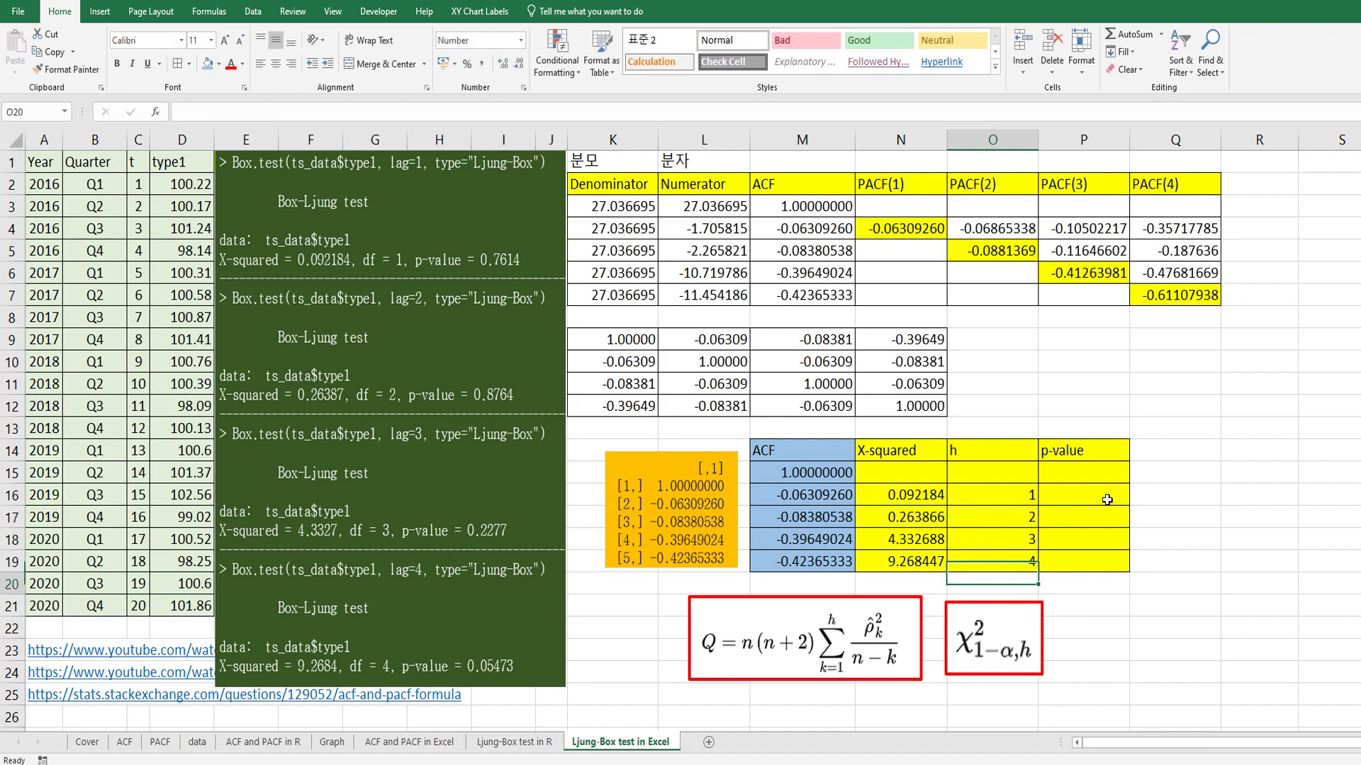
key("Up")
key("Up")
key("Up")
key("Up")
key("Right")
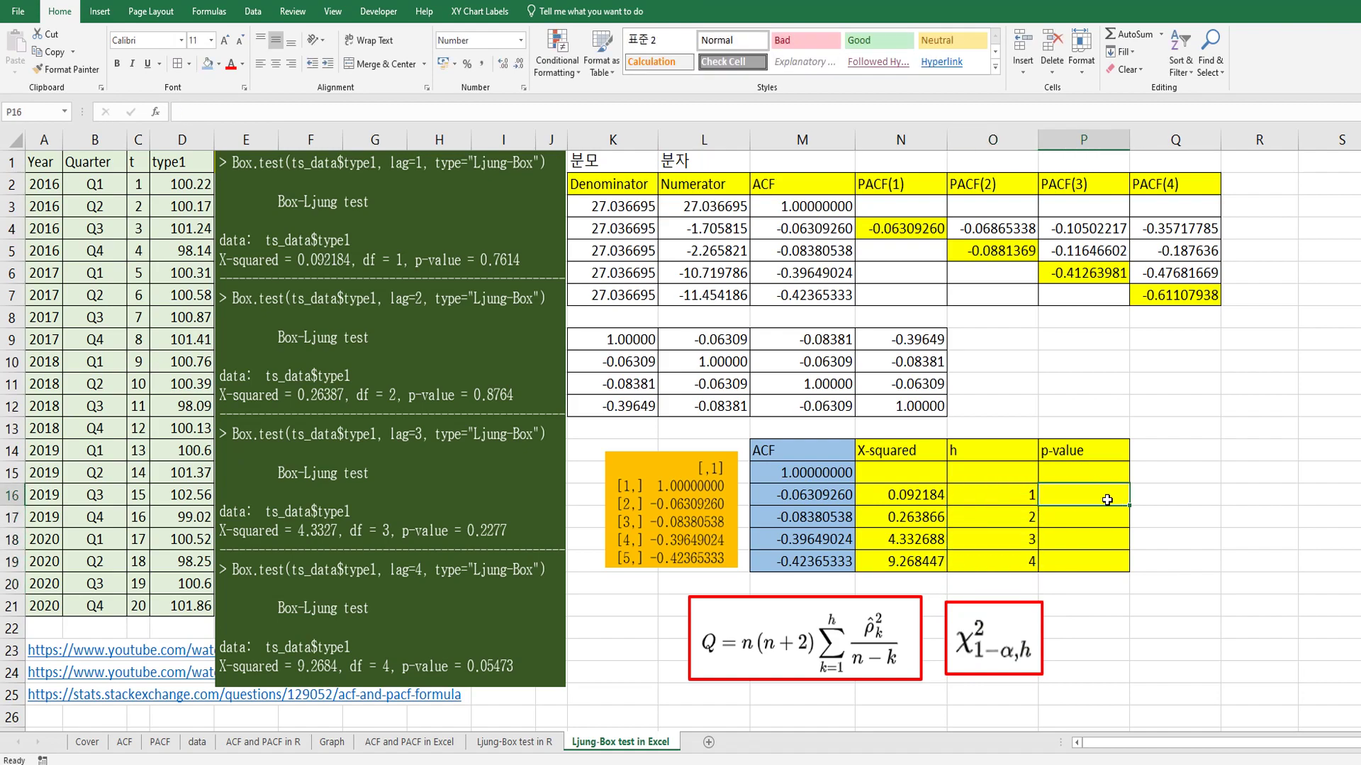
type("=")
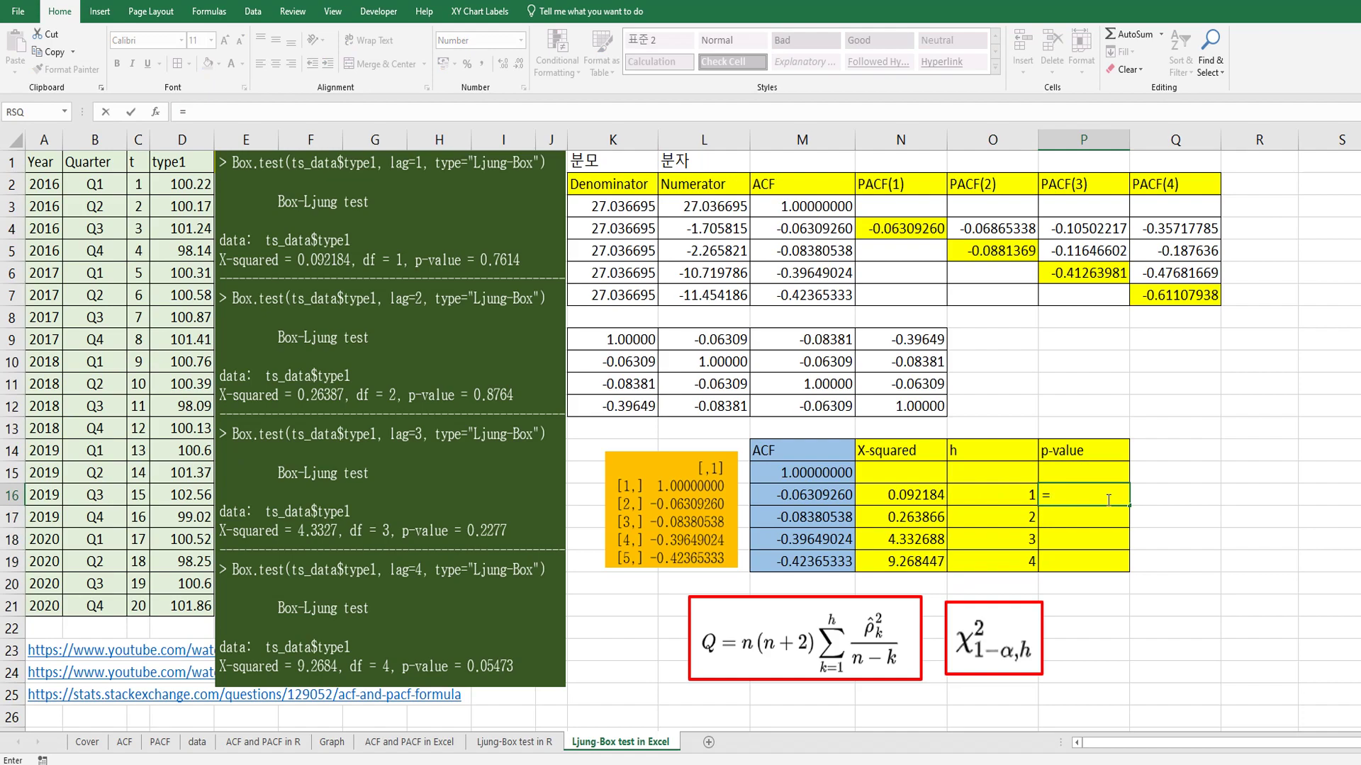
type("1-")
type("chisq")
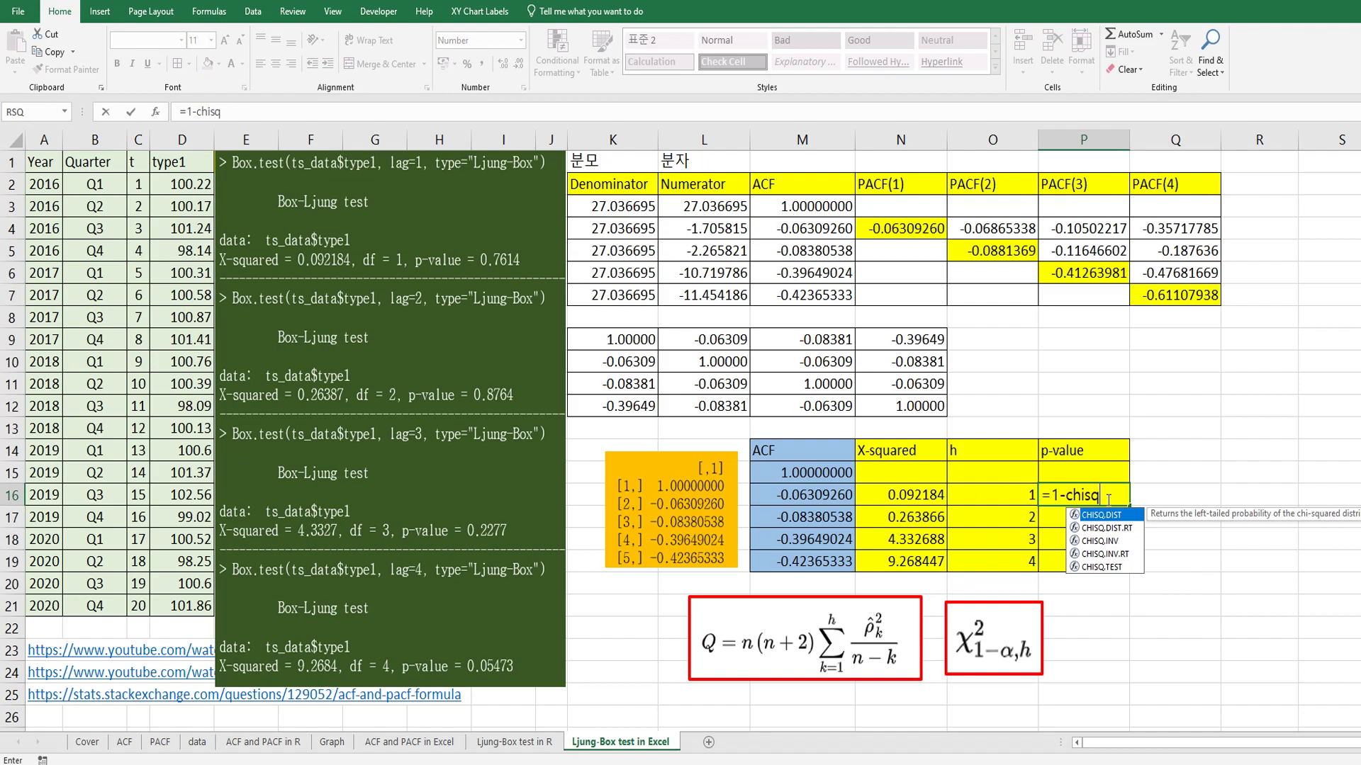
type(".dist(")
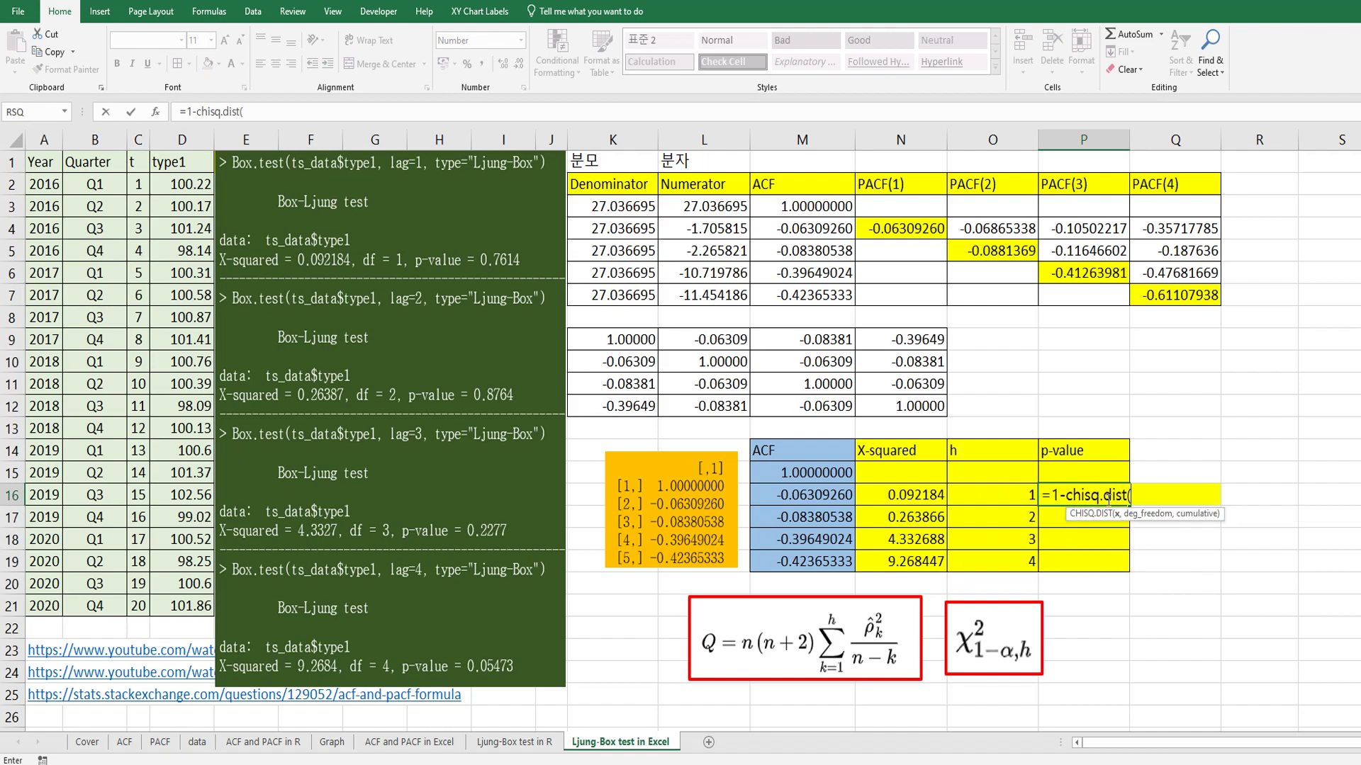
Enter =1-CHISQ.DIST(N16,O16,TRUE) in P16, giving the lag-1 p-value 0.76142
key("Left")
key("Left")
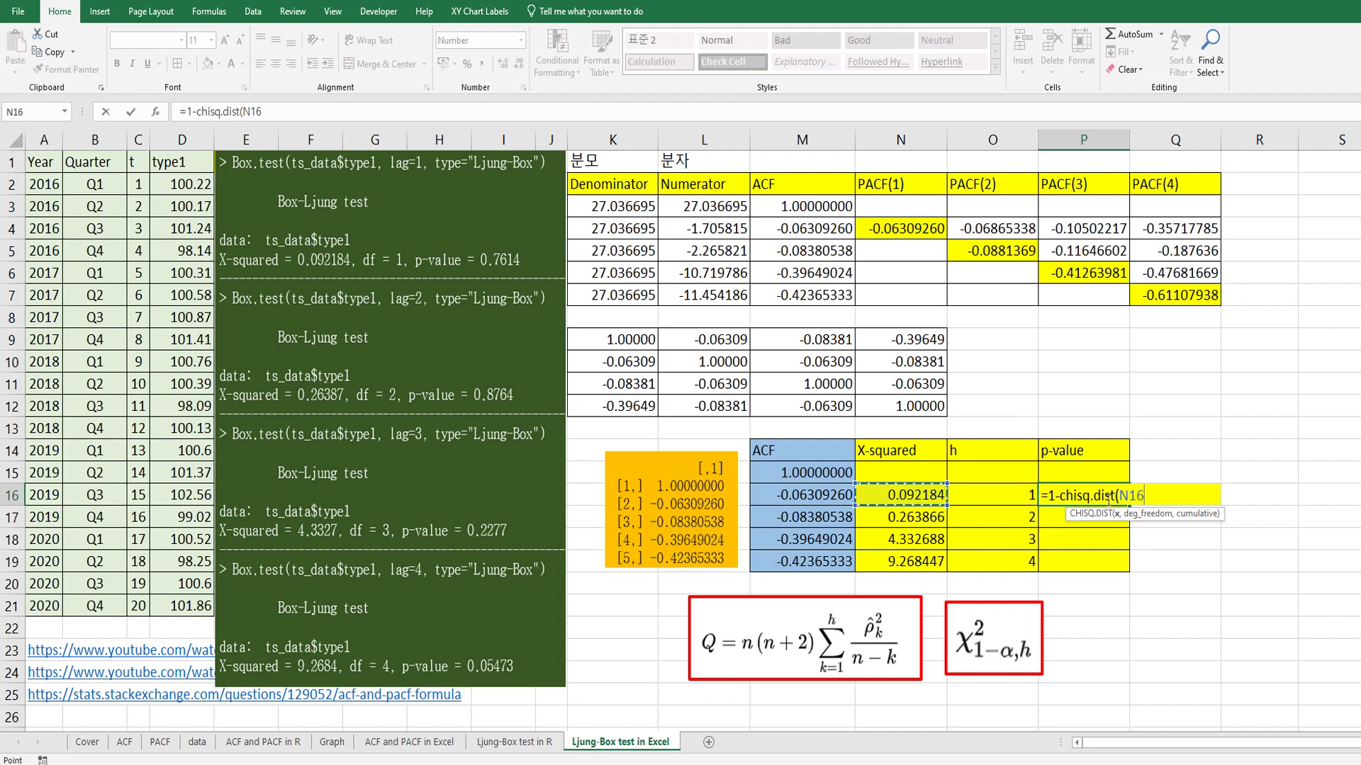
type(",")
key("Left")
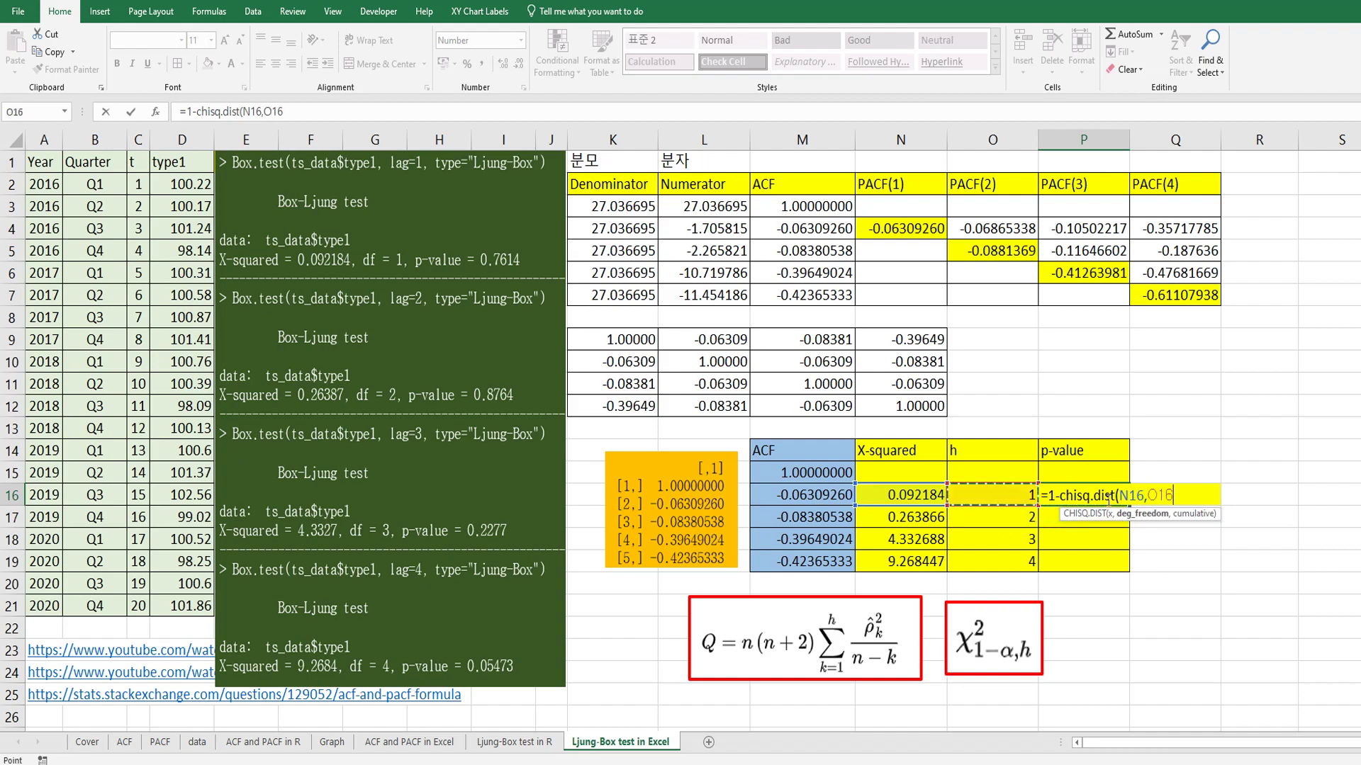
type(",true")
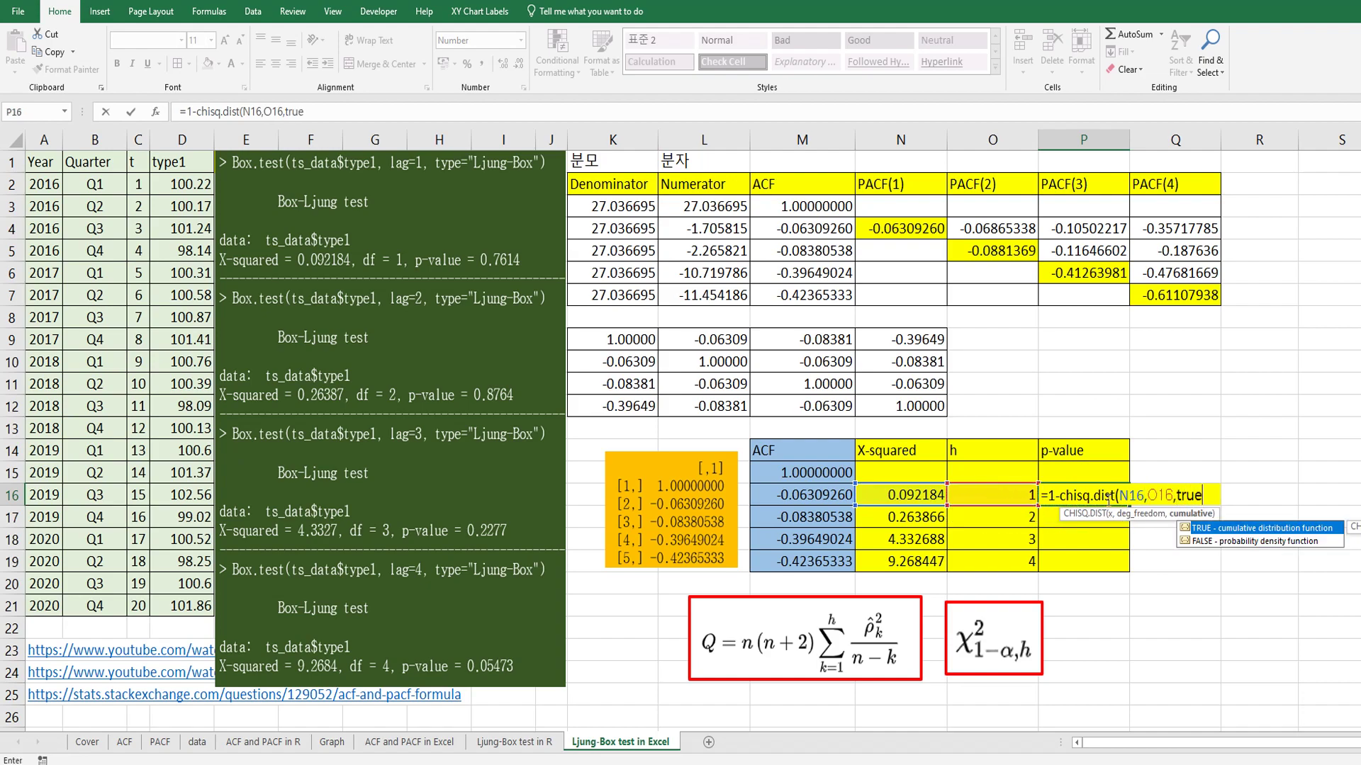
type(")")
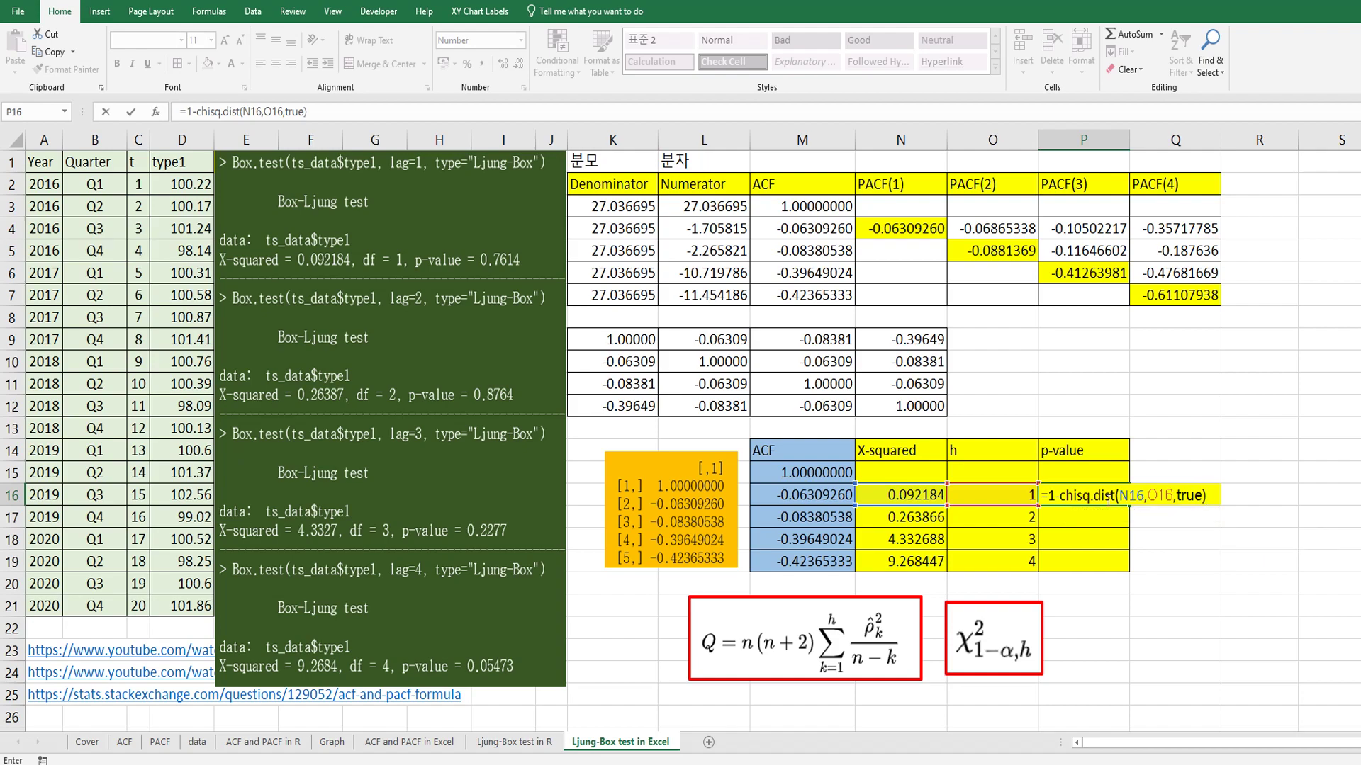
key("ctrl+Return")
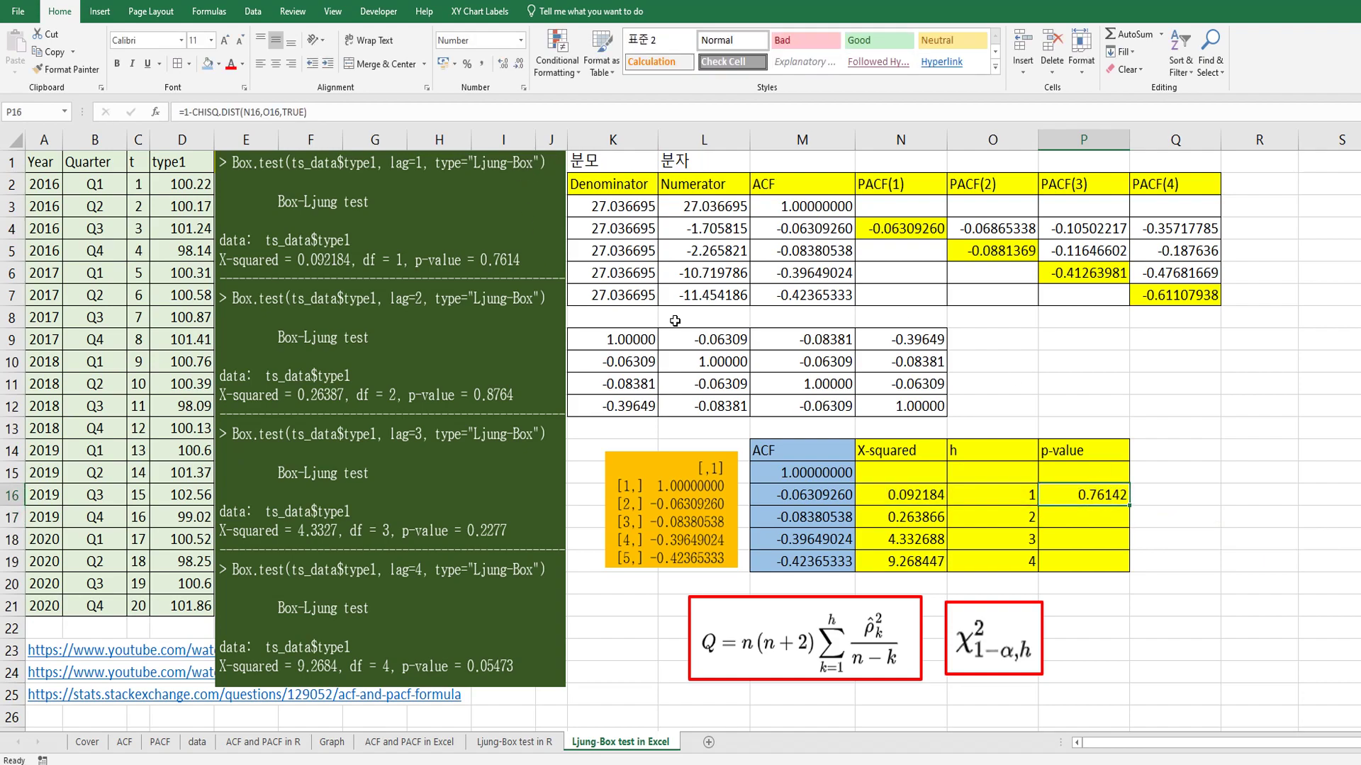
Copy the p-value formula down to P19, giving 0.87640, 0.22771 and 0.05473
left_click_drag(1129, 506, 1130, 574)
left_click(1063, 500)
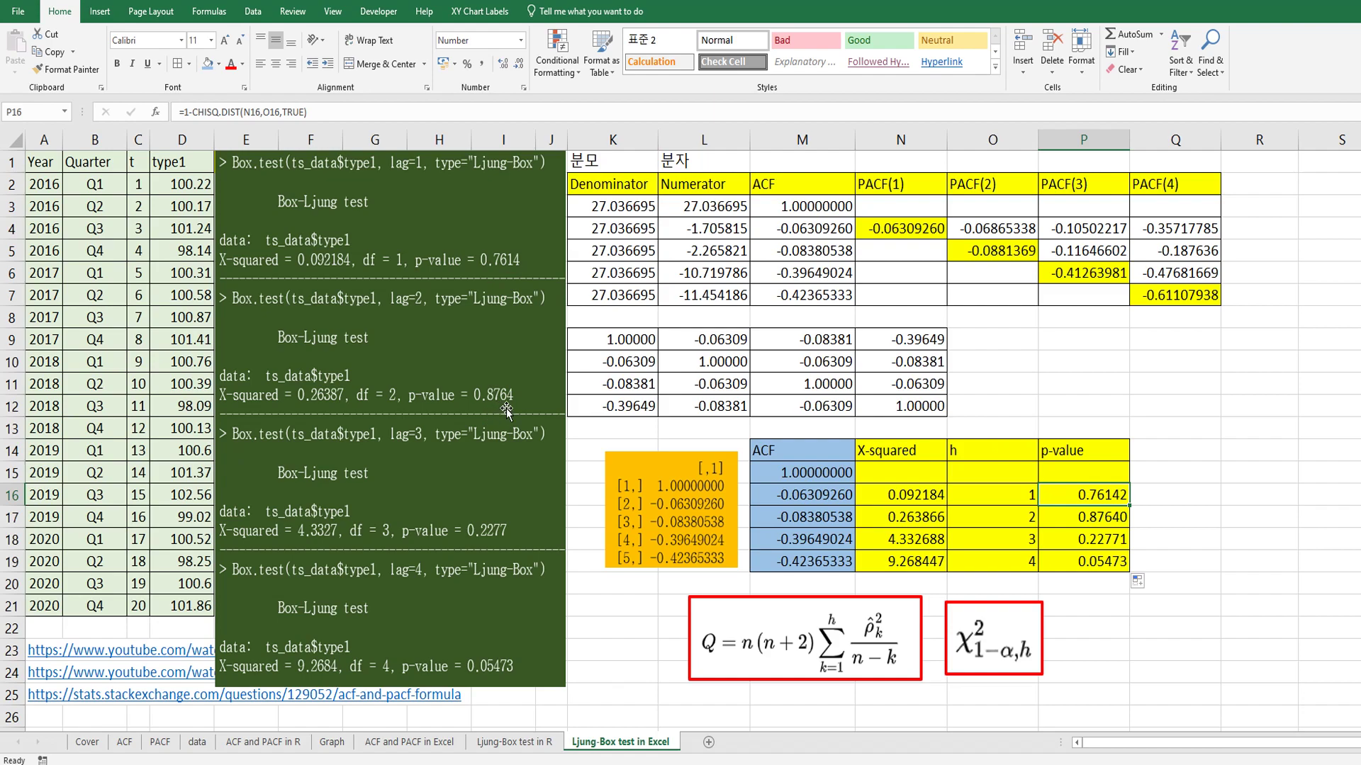
key("Down")
key("Down")
key("Down")
key("Down")
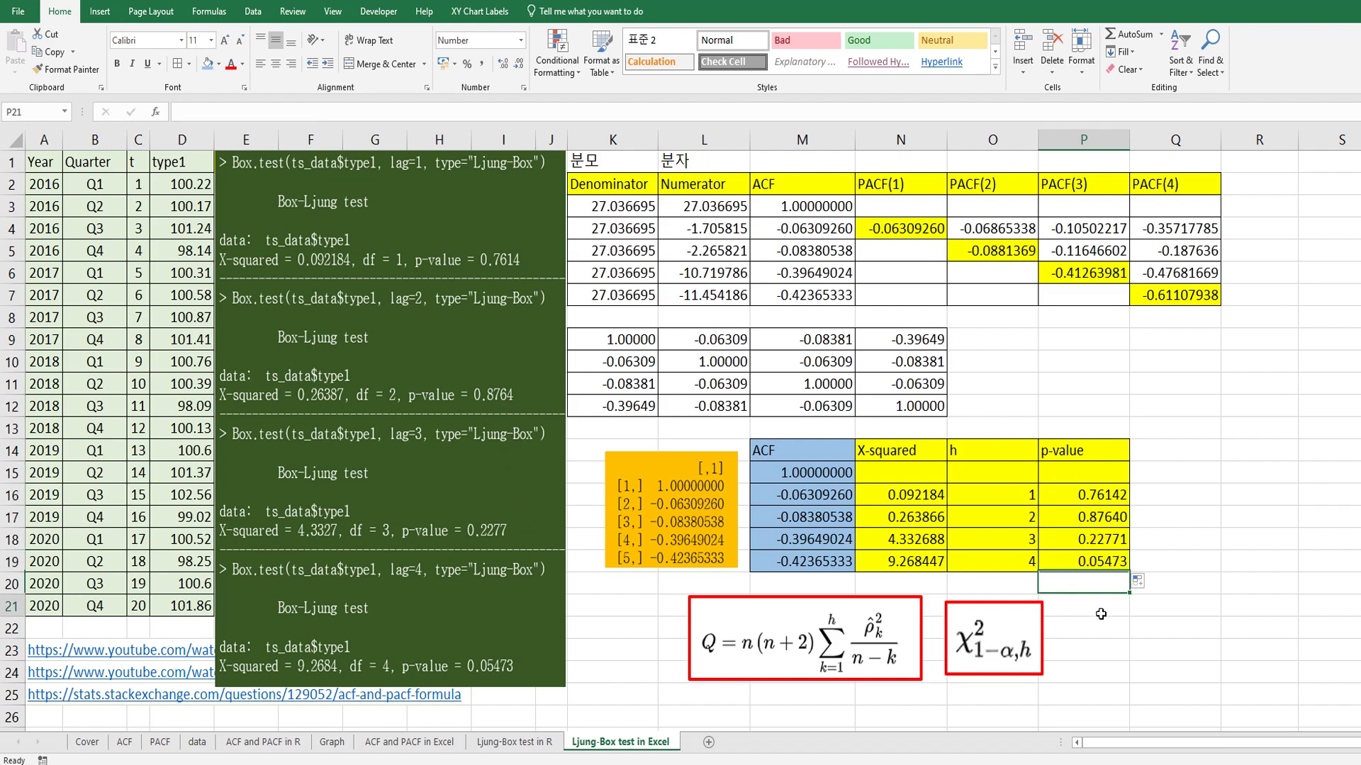
key("Down")
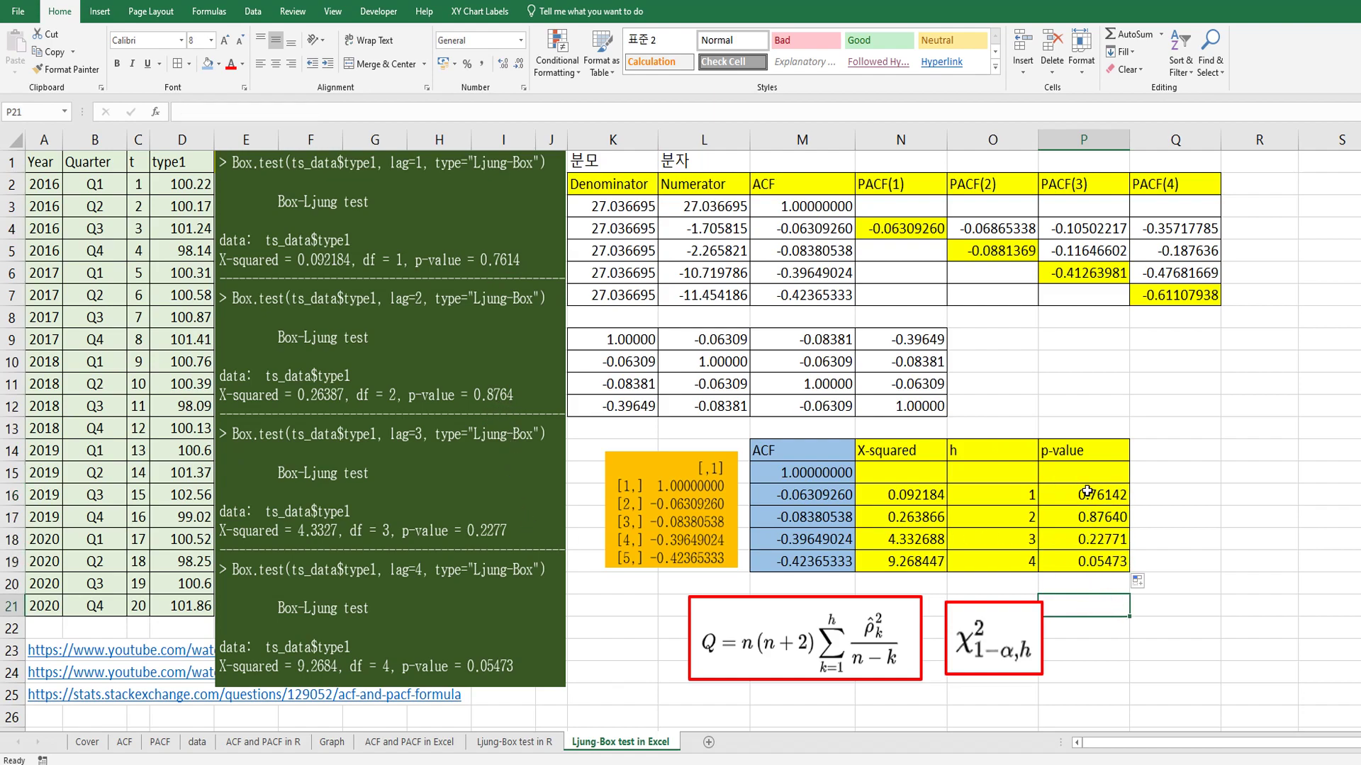